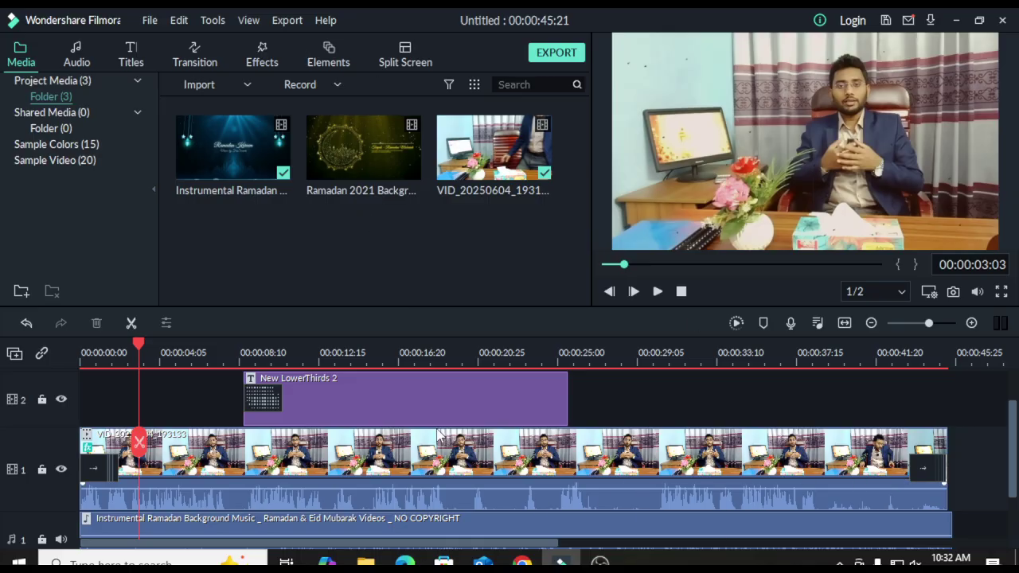
# Preview the project from the beginning and delete the New LowerThirds 2 title clip from video track 2
pyautogui.click(682, 292)
pyautogui.click(657, 291)
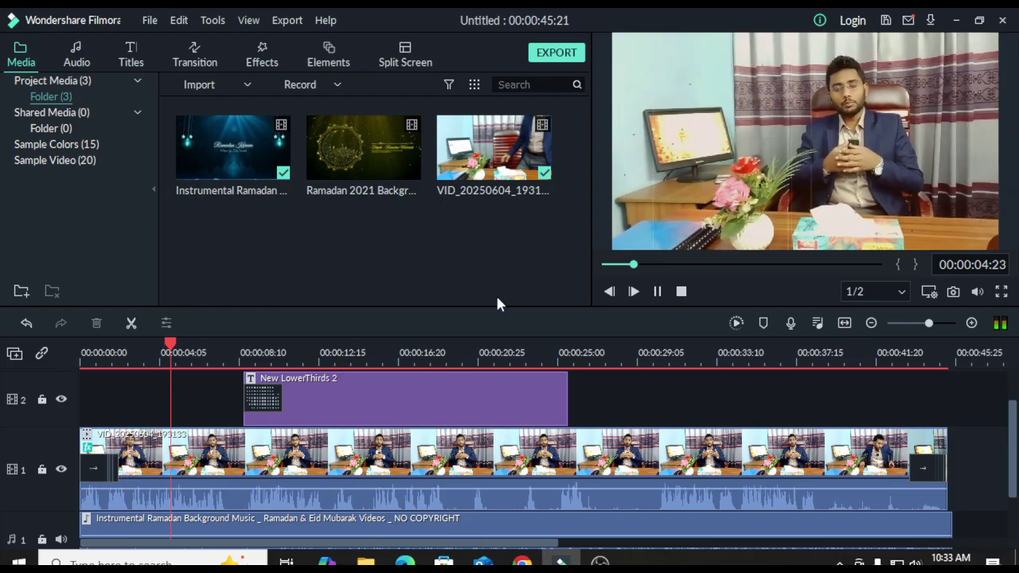
pyautogui.click(658, 292)
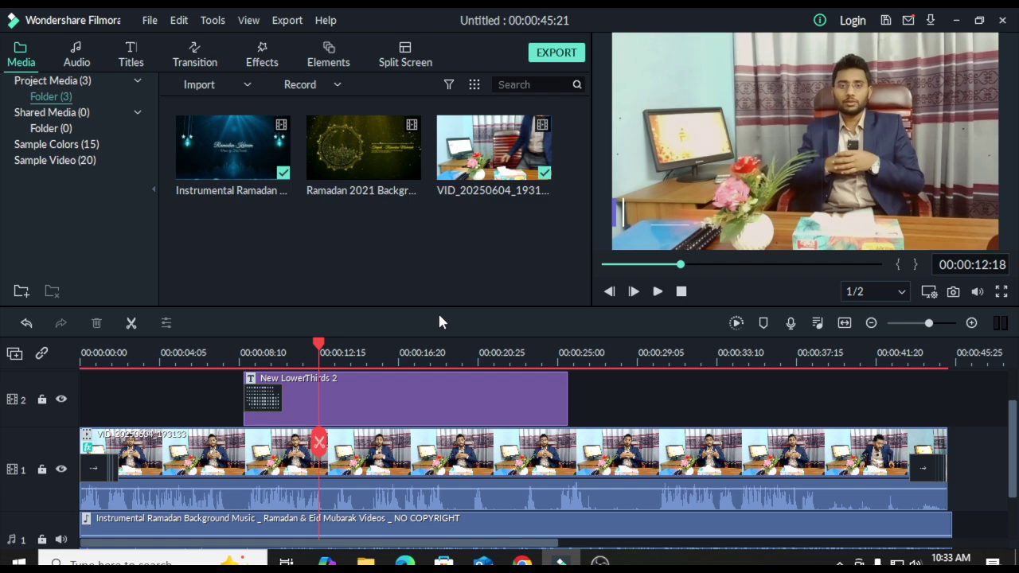
pyautogui.click(413, 397)
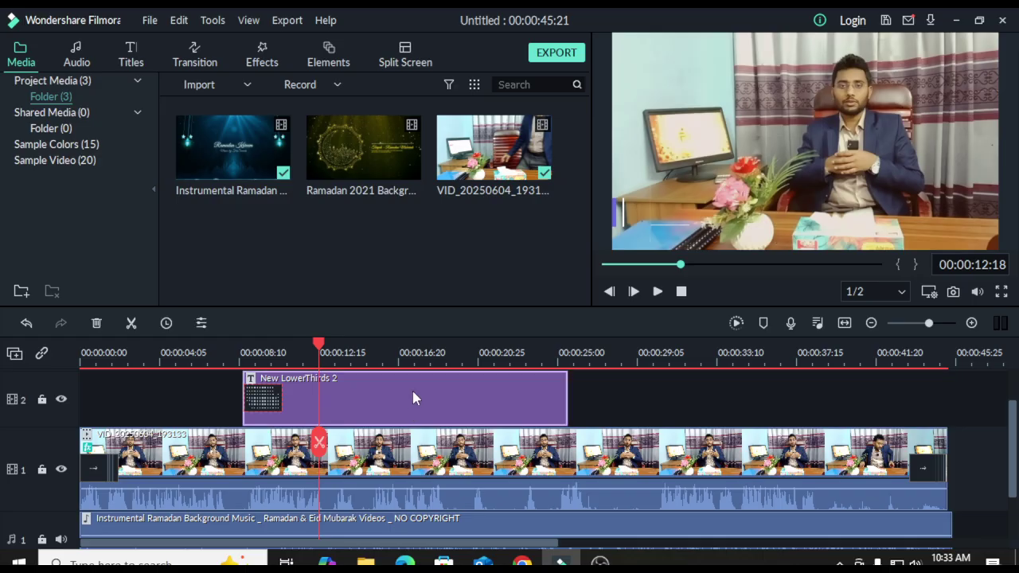
pyautogui.press('Delete')
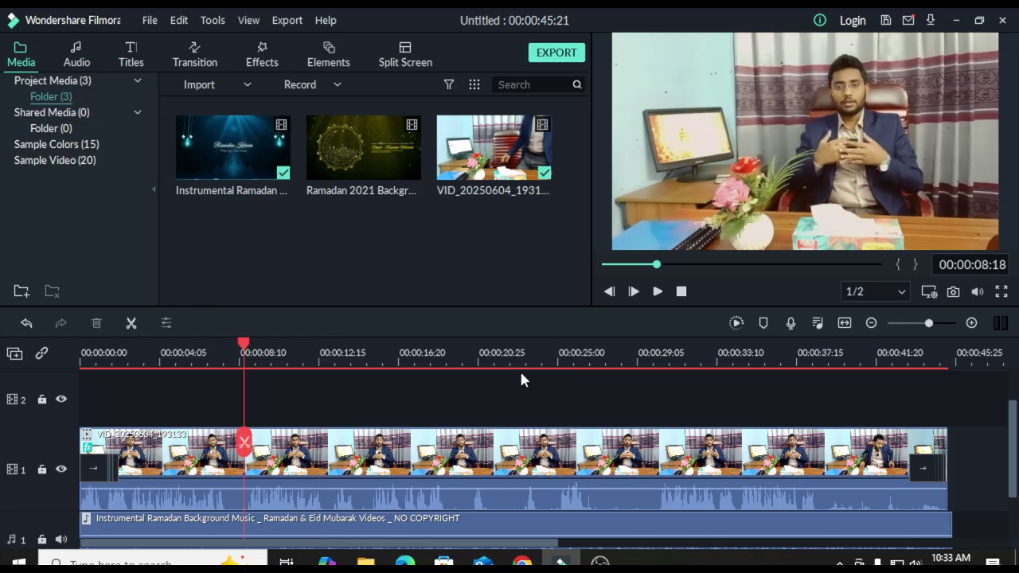
# Play the opening seconds of the project from the start to review the video's pace
pyautogui.click(681, 292)
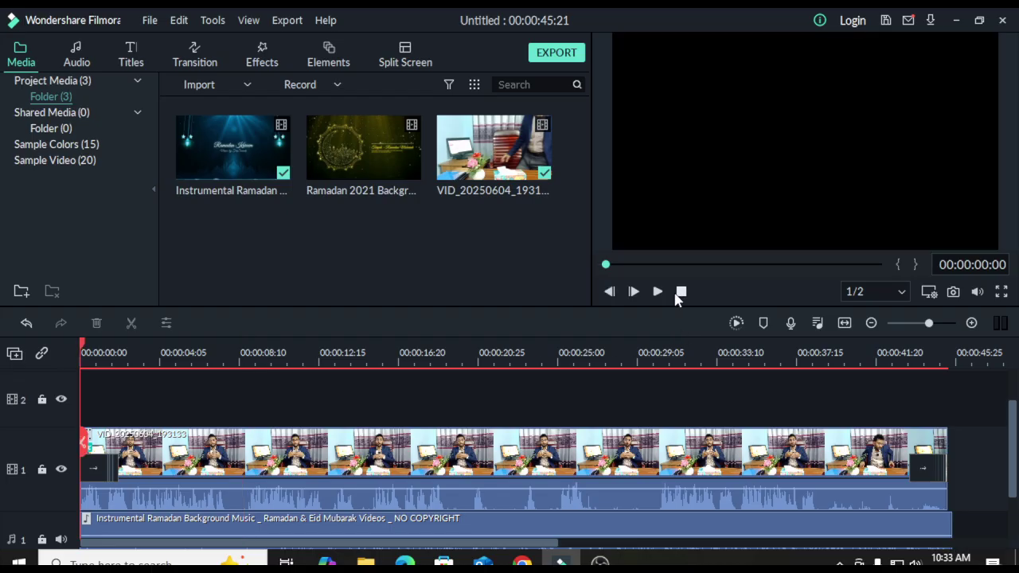
pyautogui.click(658, 292)
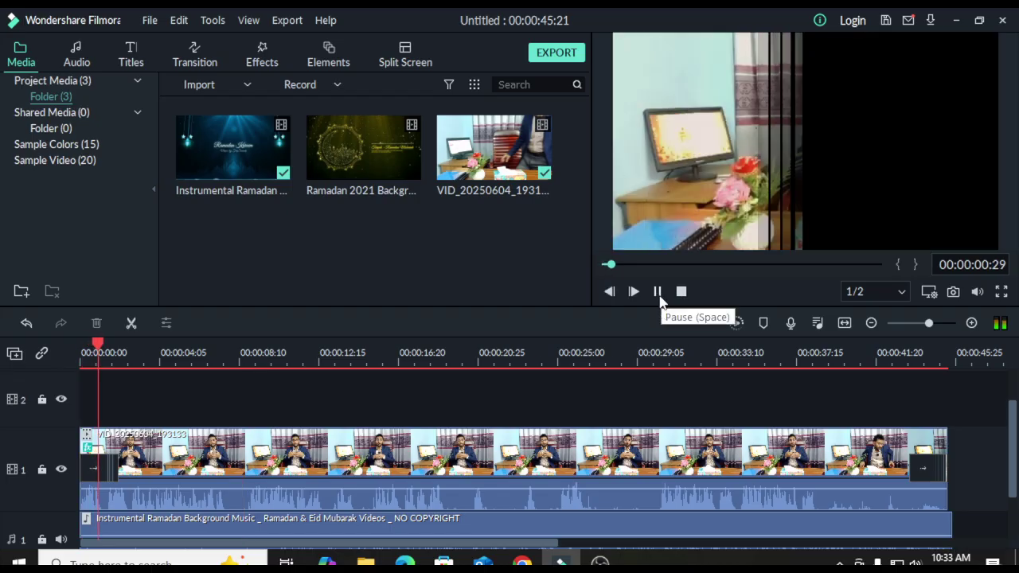
pyautogui.click(658, 292)
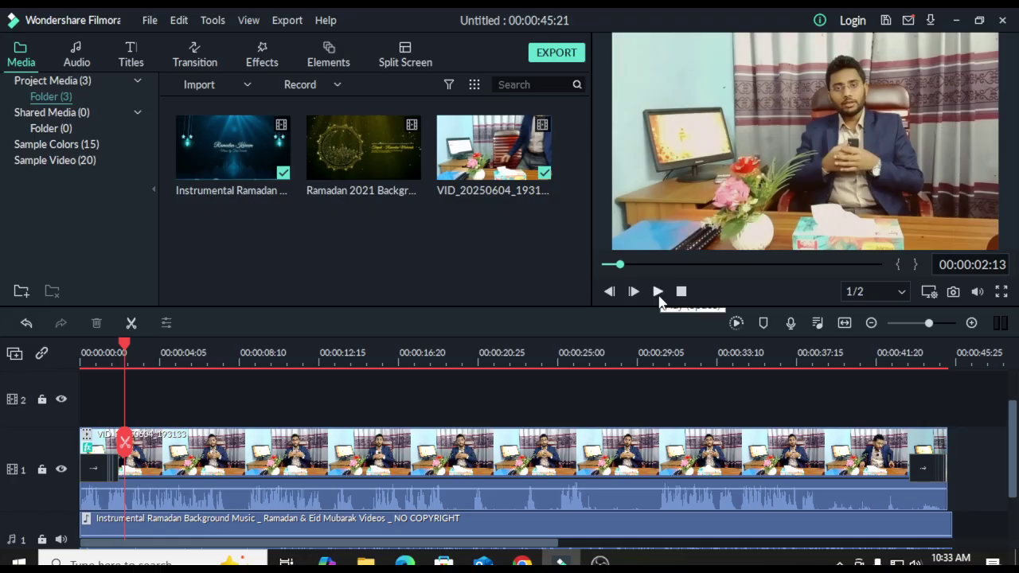
pyautogui.click(658, 292)
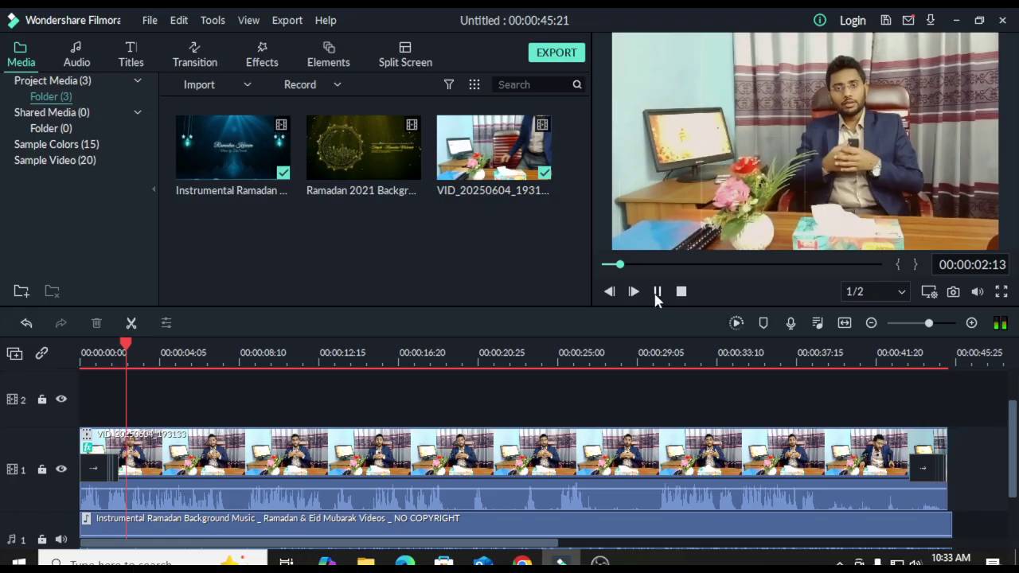
pyautogui.click(658, 292)
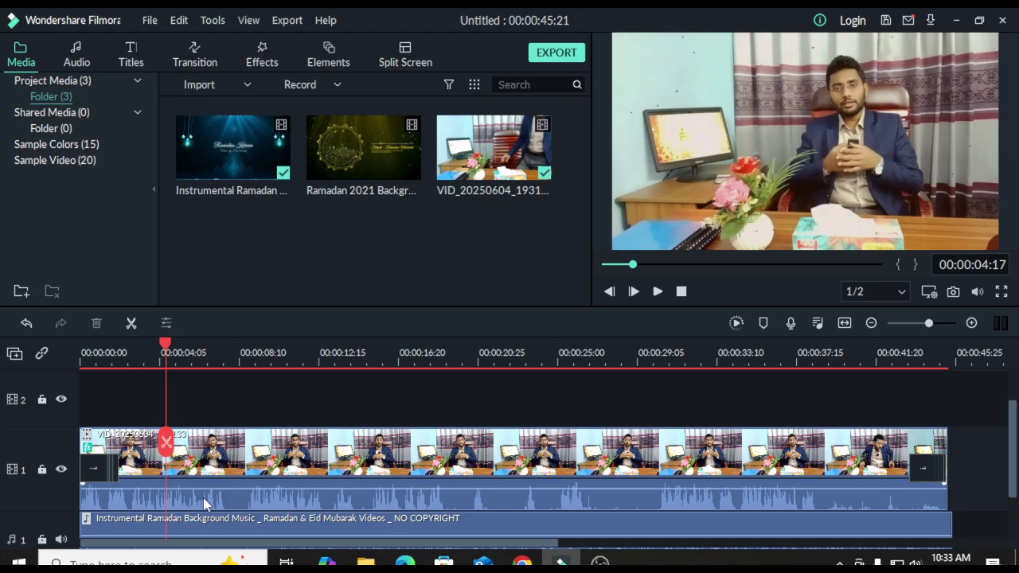
# Try a custom speed of 20.81 on the main video clip, keeping Ripple Edit enabled
pyautogui.click(258, 454)
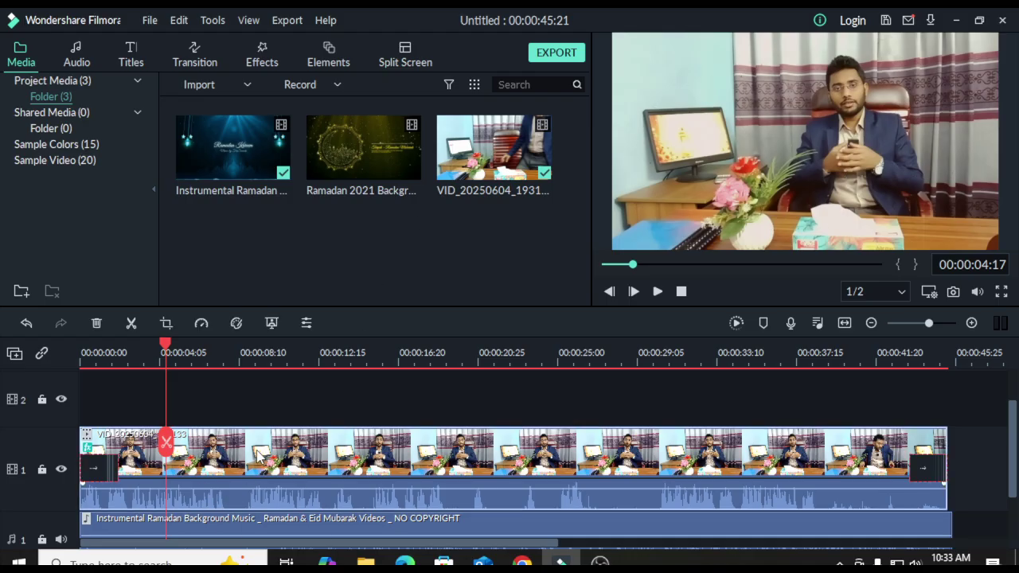
pyautogui.click(200, 325)
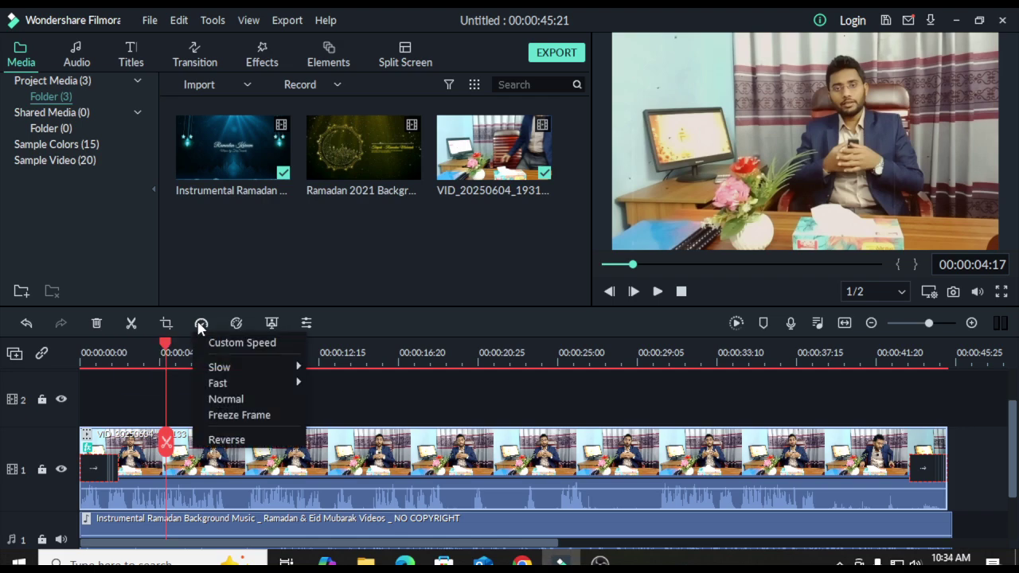
pyautogui.click(246, 344)
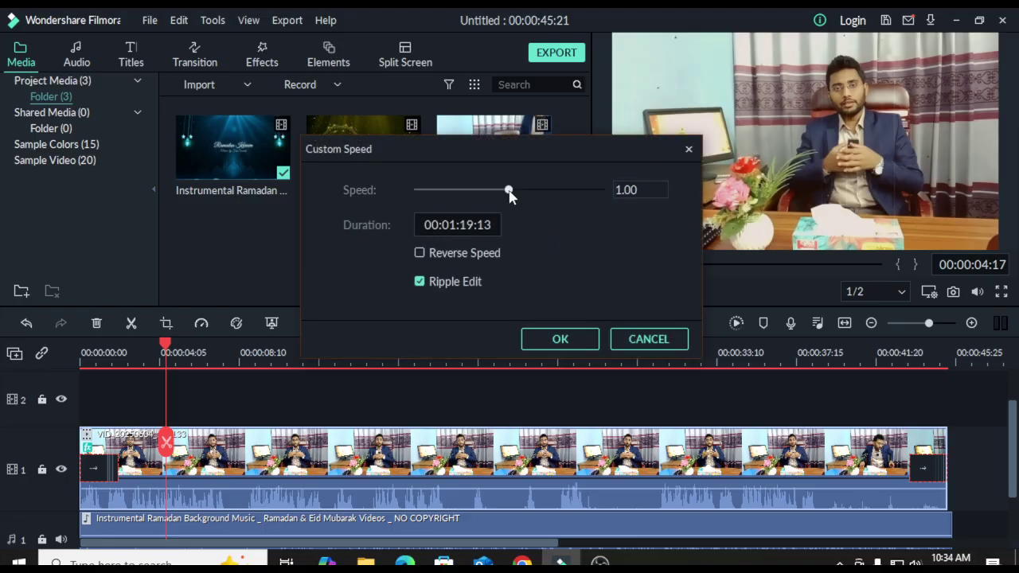
pyautogui.moveTo(510, 195)
pyautogui.mouseDown()
pyautogui.moveTo(453, 193)
pyautogui.moveTo(546, 192)
pyautogui.moveTo(527, 193)
pyautogui.mouseUp()
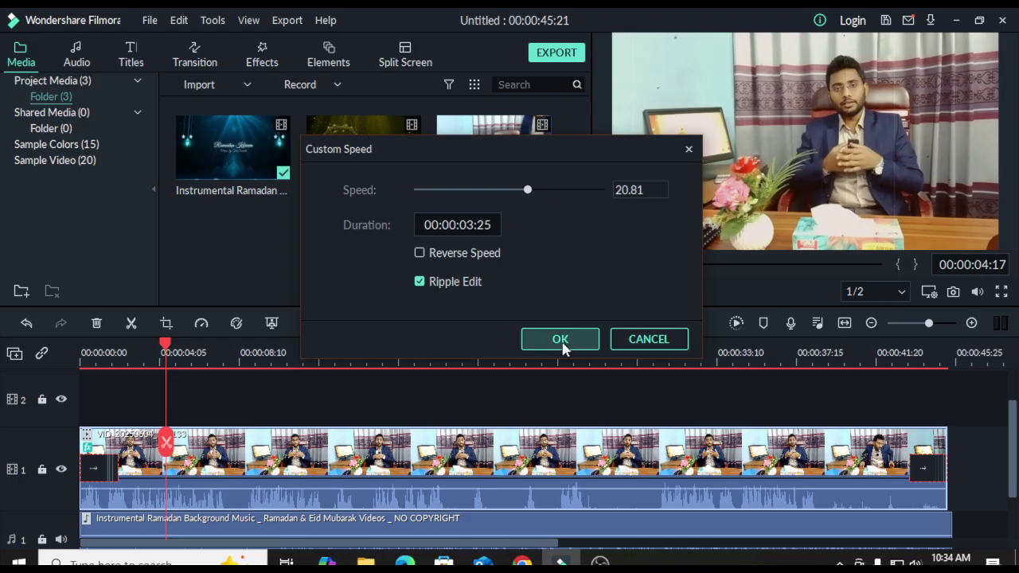
pyautogui.click(591, 333)
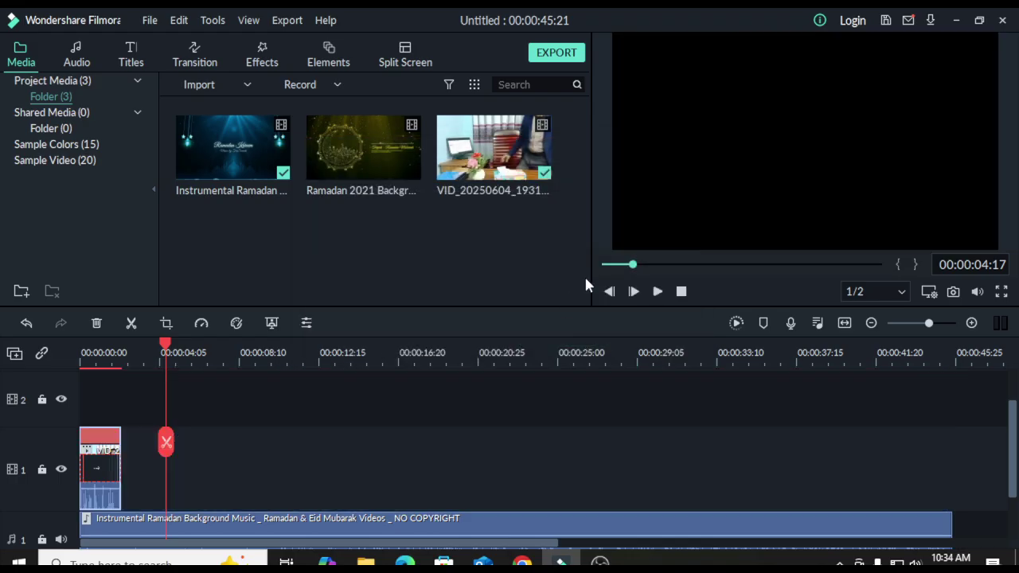
# Play the sped-up clip from the start and examine it enlarged on the timeline
pyautogui.click(680, 292)
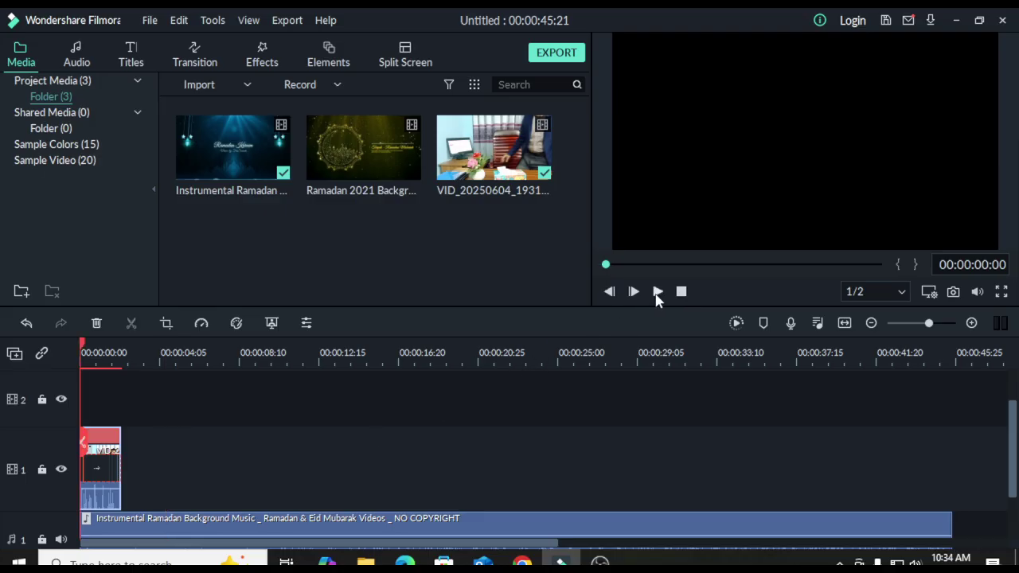
pyautogui.click(657, 292)
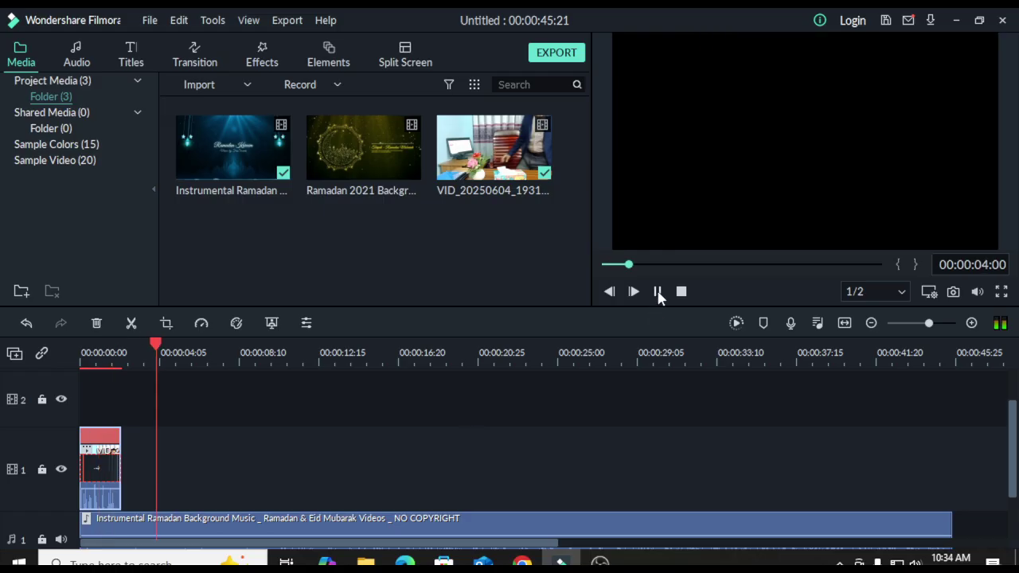
pyautogui.click(660, 291)
pyautogui.click(96, 344)
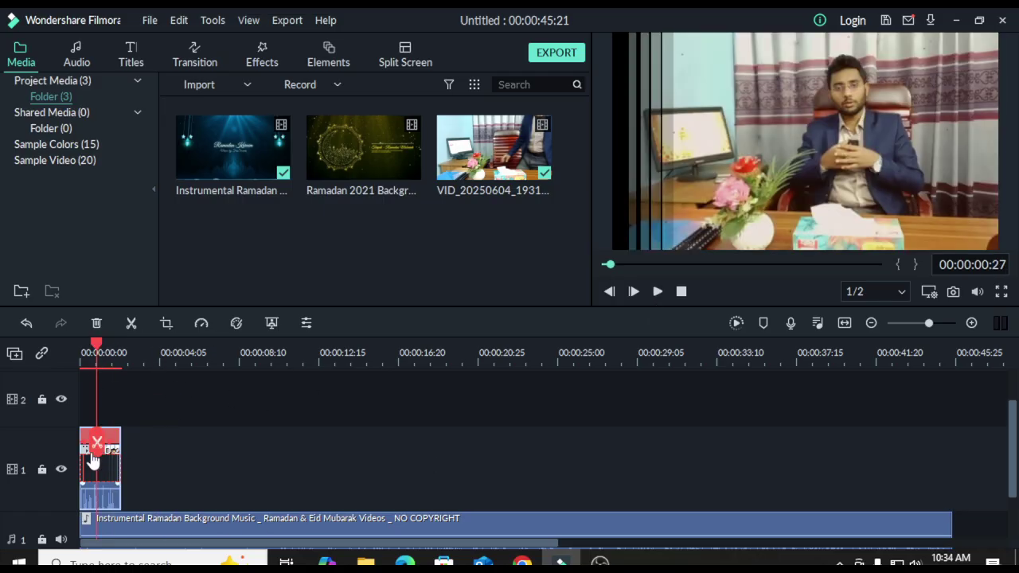
pyautogui.click(971, 323)
pyautogui.click(972, 323)
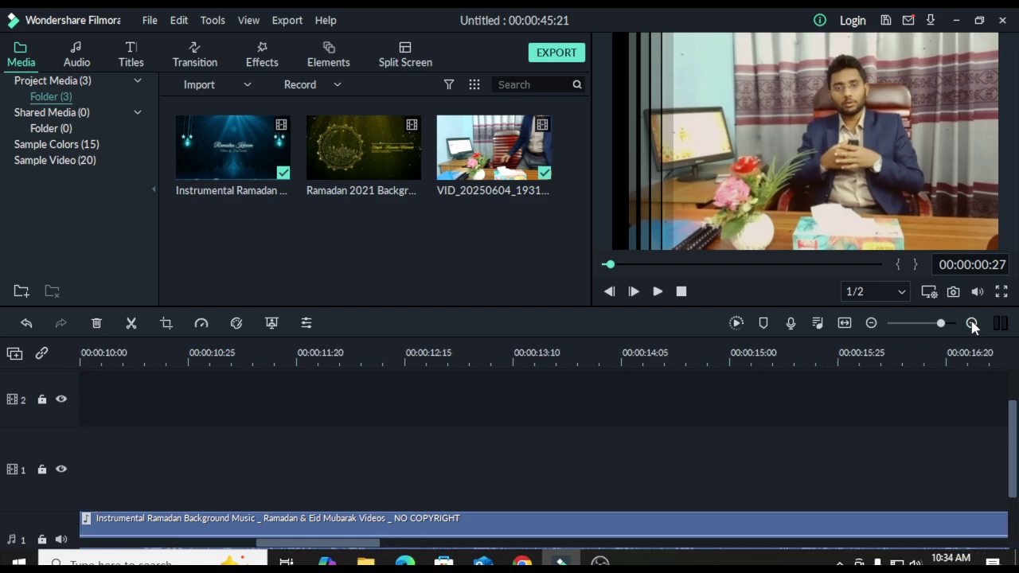
pyautogui.moveTo(363, 543); pyautogui.dragTo(60, 542)
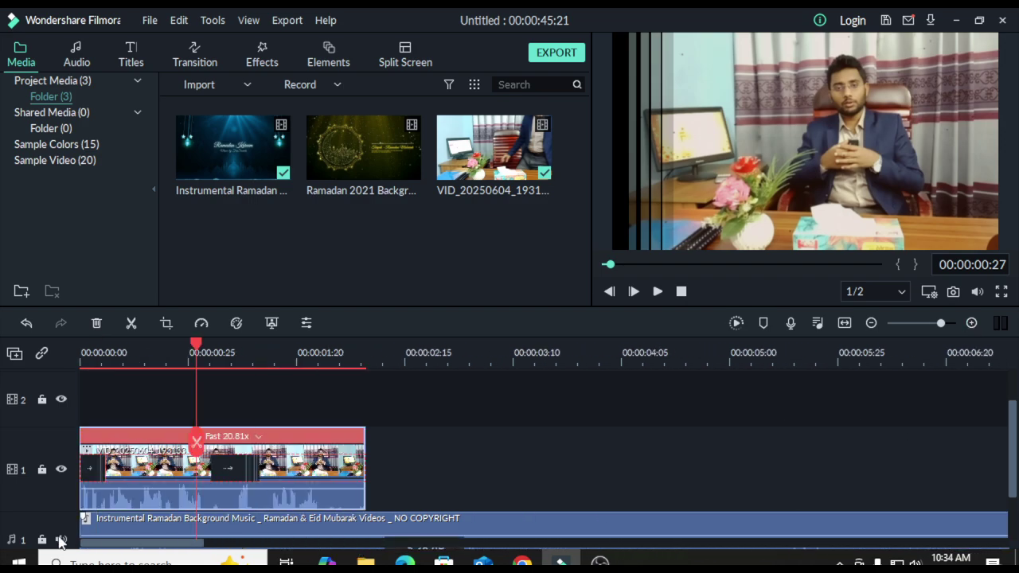
pyautogui.scroll(-3, 446, 430)
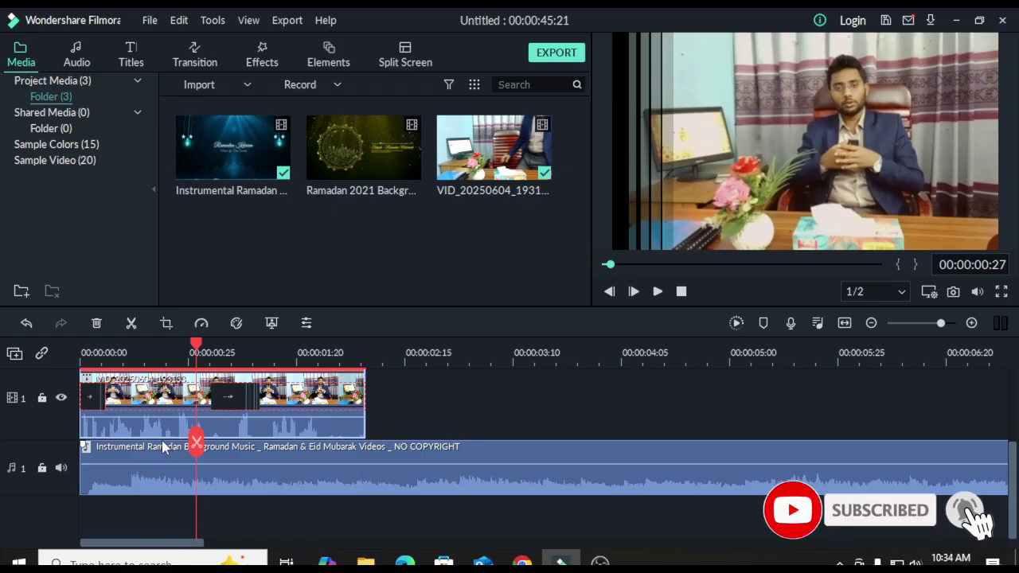
# Undo the clip's 20.81 speed change and play a short stretch of the restored video
pyautogui.click(26, 326)
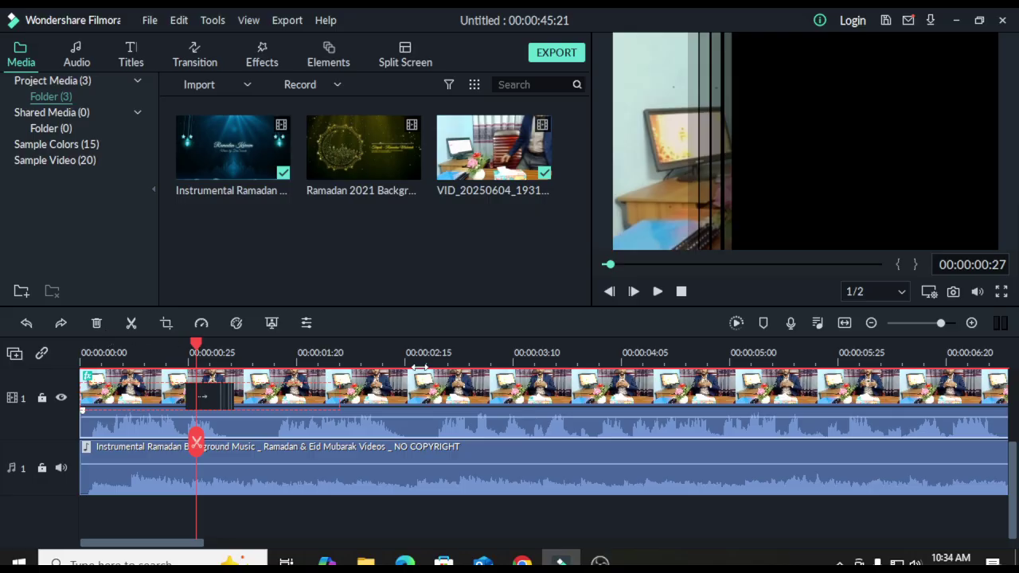
pyautogui.scroll(2, 369, 426)
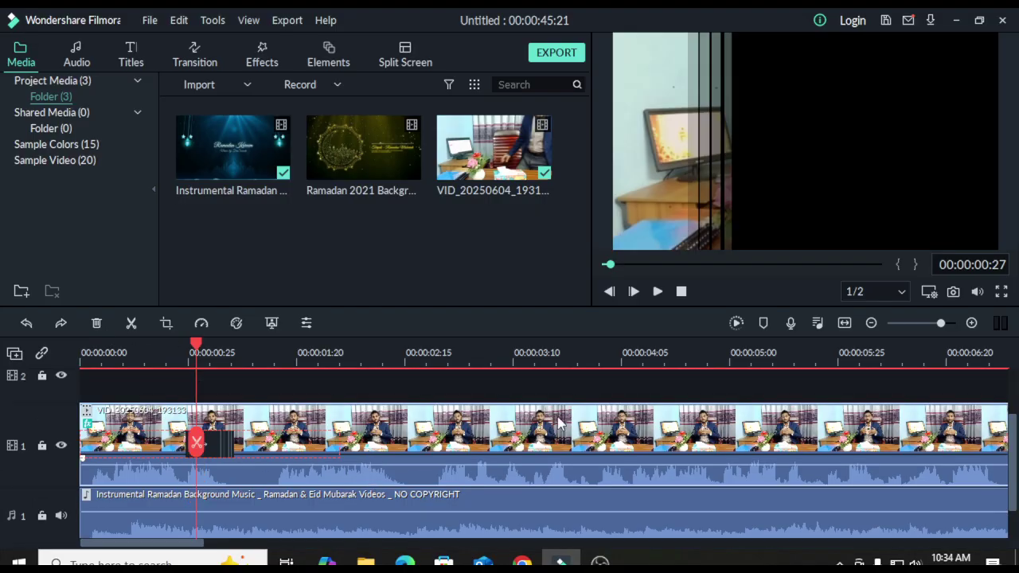
pyautogui.click(499, 346)
pyautogui.click(654, 292)
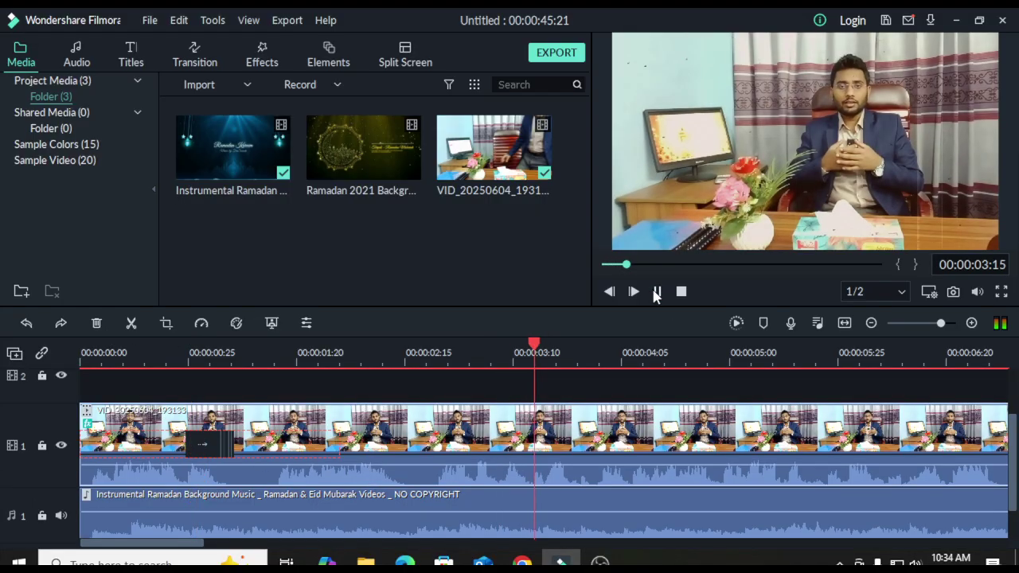
pyautogui.click(655, 292)
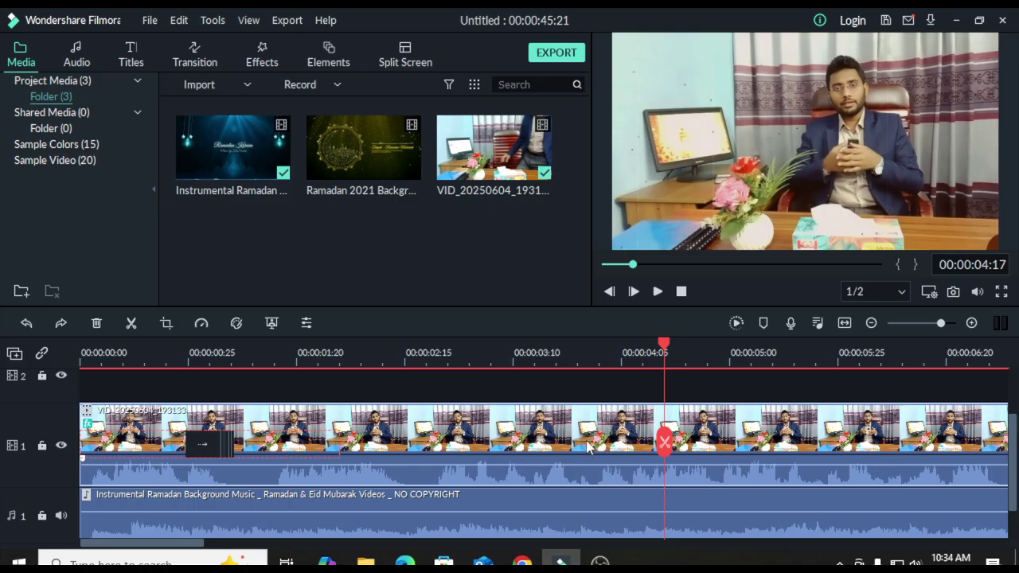
# Set the main video clip's custom speed to 1.15 with Ripple Edit enabled
pyautogui.rightClick(587, 449)
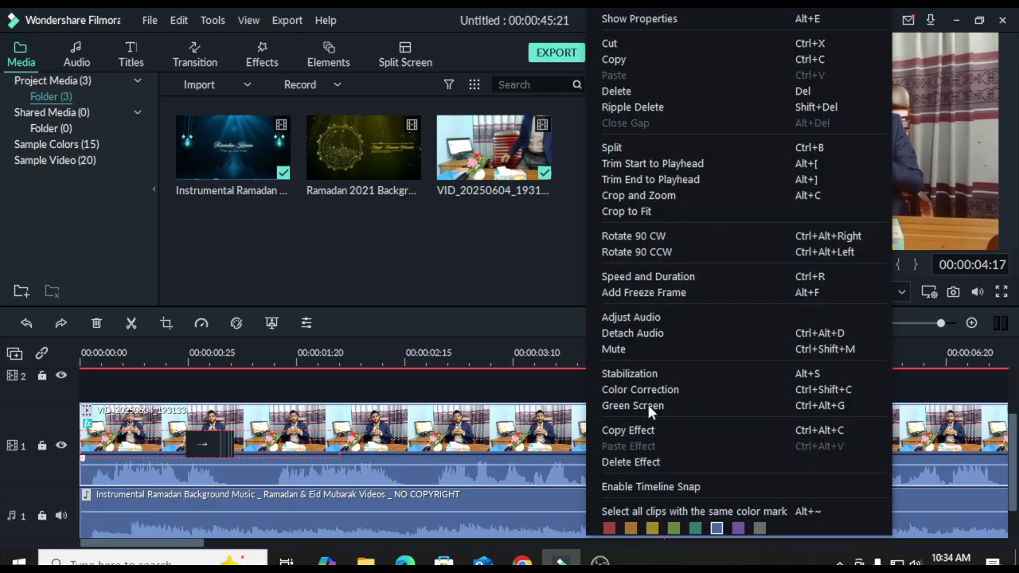
pyautogui.click(691, 276)
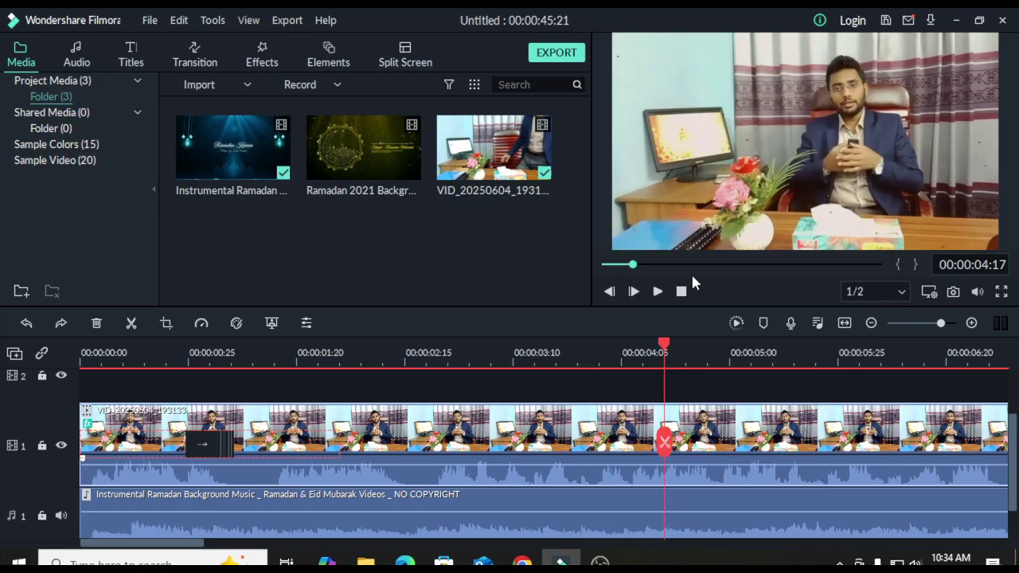
pyautogui.doubleClick(628, 190)
pyautogui.press('BackSpace')
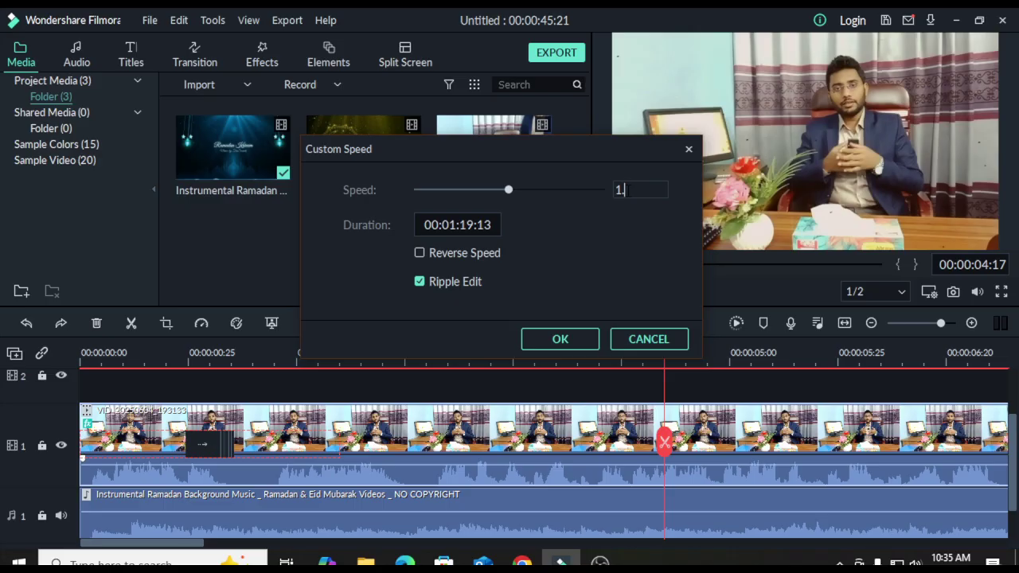
pyautogui.write('15')
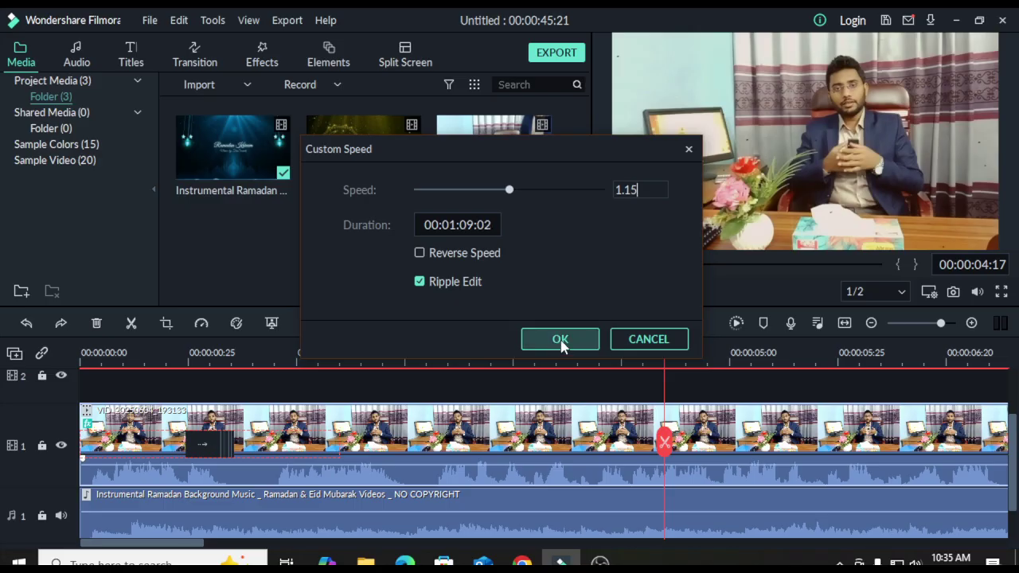
pyautogui.click(525, 340)
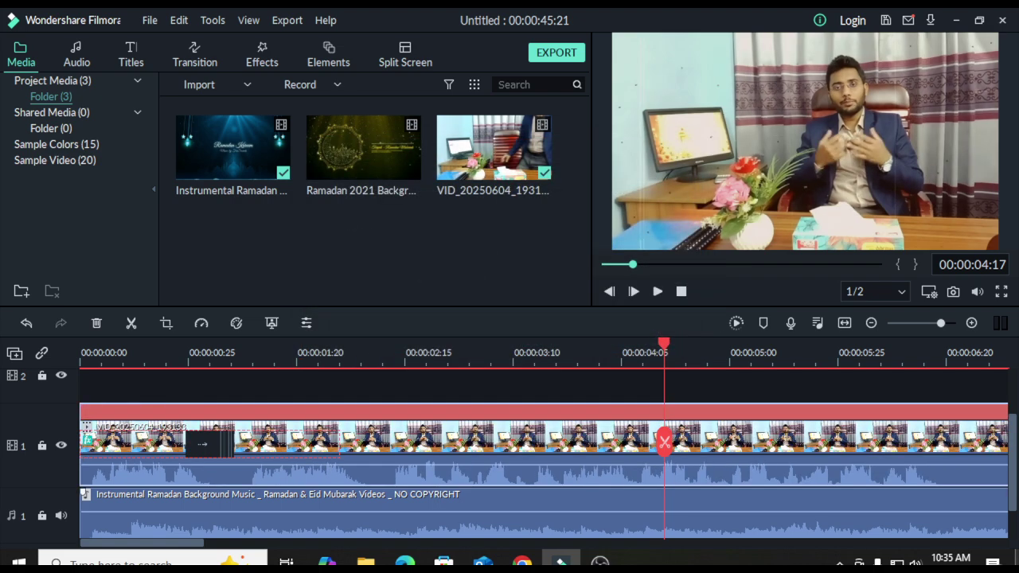
# Play the project from the start to check the clip at its 1.15 speed
pyautogui.click(682, 291)
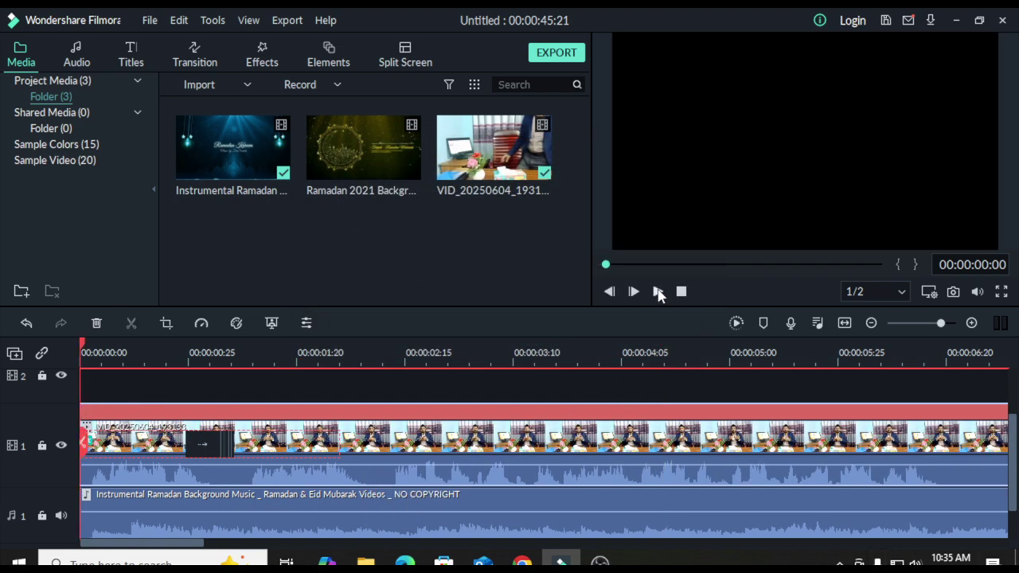
pyautogui.click(658, 293)
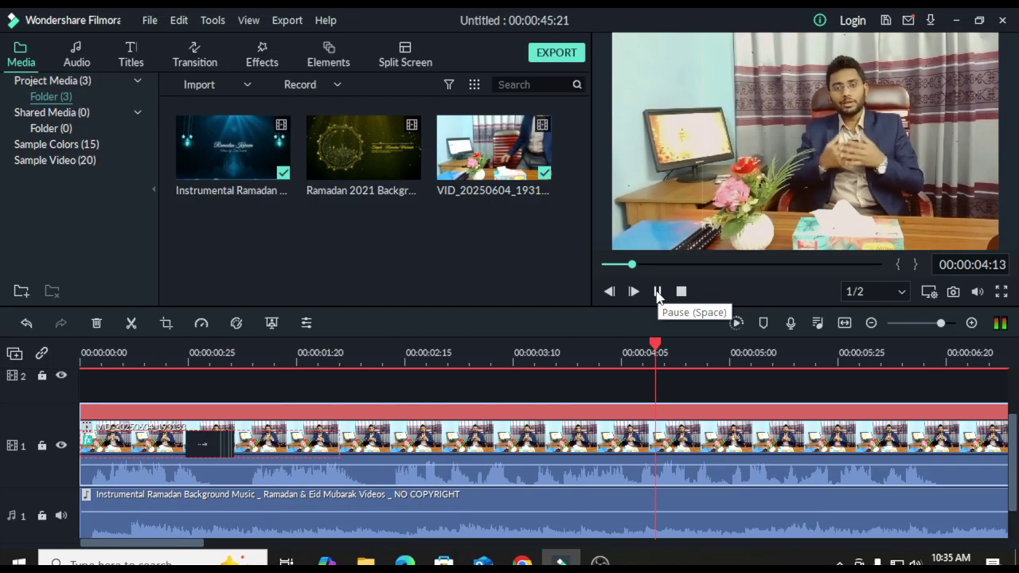
pyautogui.click(657, 292)
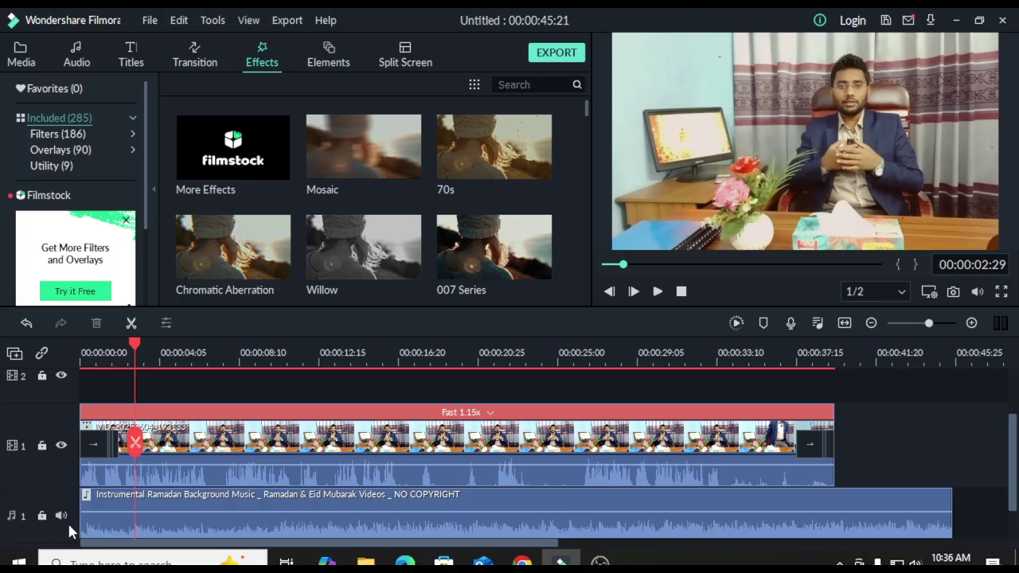
# Play the first moments of the main clip and examine its waveform enlarged to locate where the speech starts
pyautogui.click(971, 323)
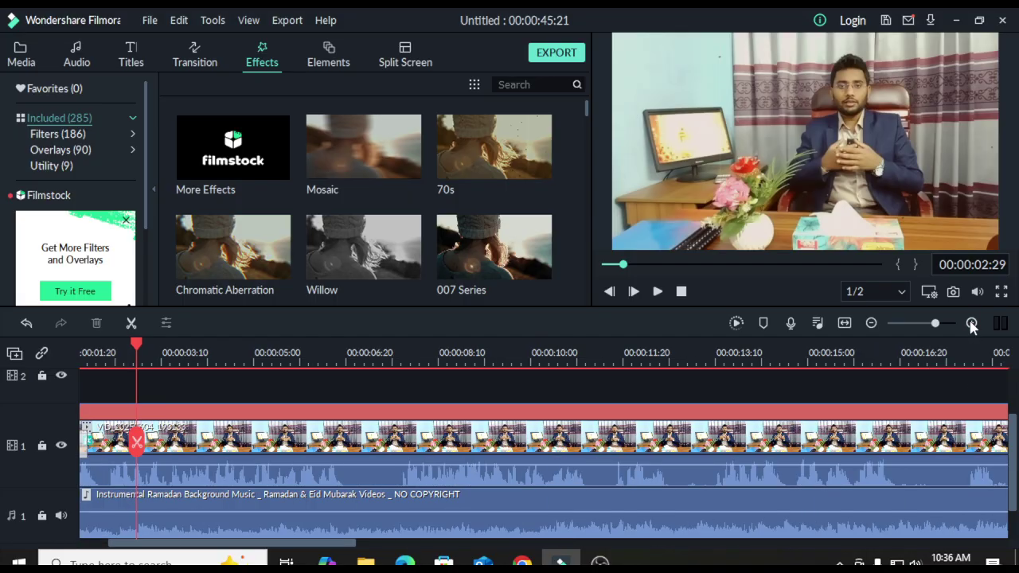
pyautogui.click(972, 323)
pyautogui.click(972, 323)
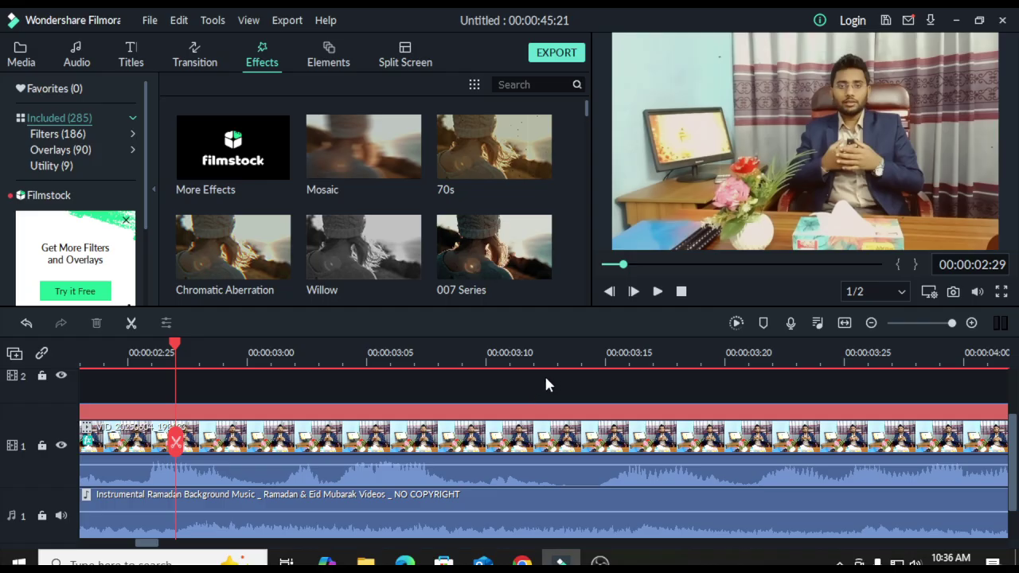
pyautogui.click(681, 291)
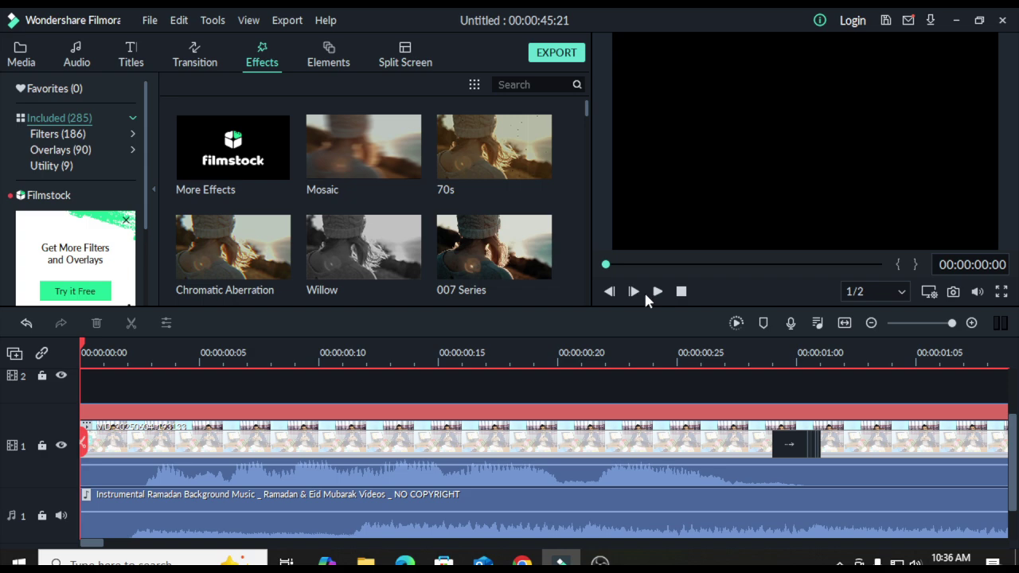
pyautogui.click(145, 479)
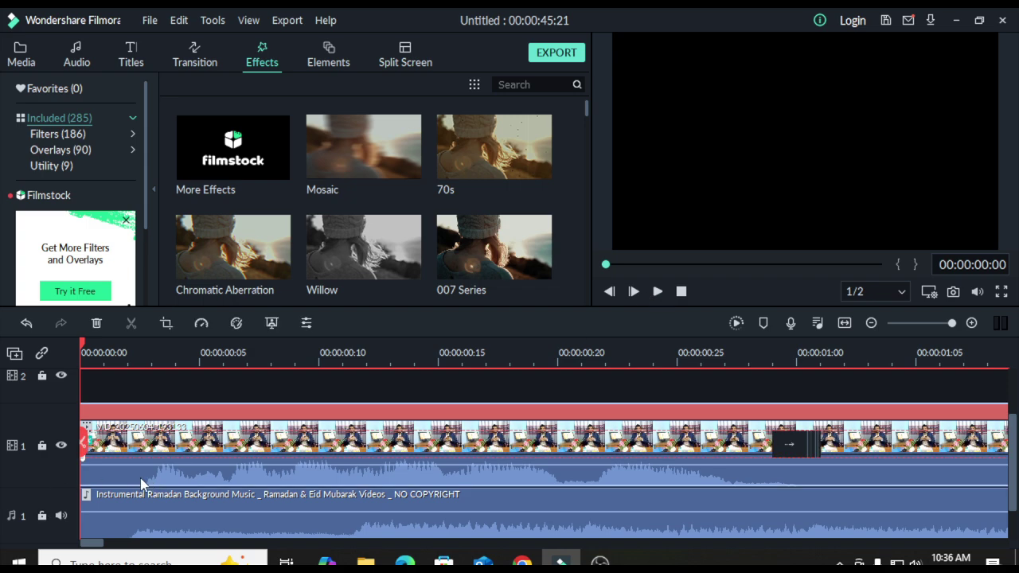
pyautogui.click(656, 293)
pyautogui.click(657, 294)
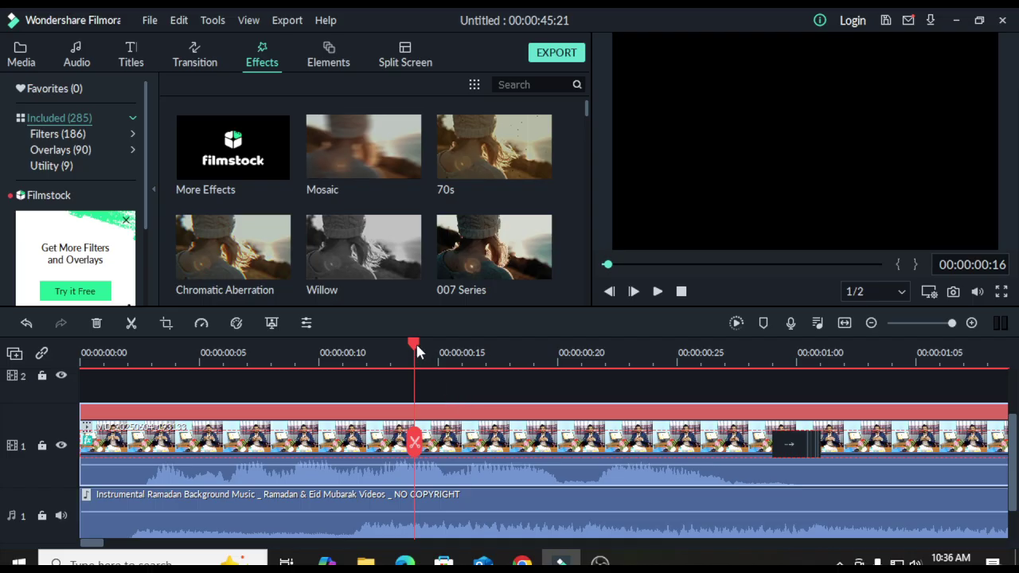
# Delete the transition at the start of the main clip and cut away the clip's silent opening up to 00:00:00:02
pyautogui.moveTo(416, 345); pyautogui.dragTo(163, 360)
pyautogui.press('Left')
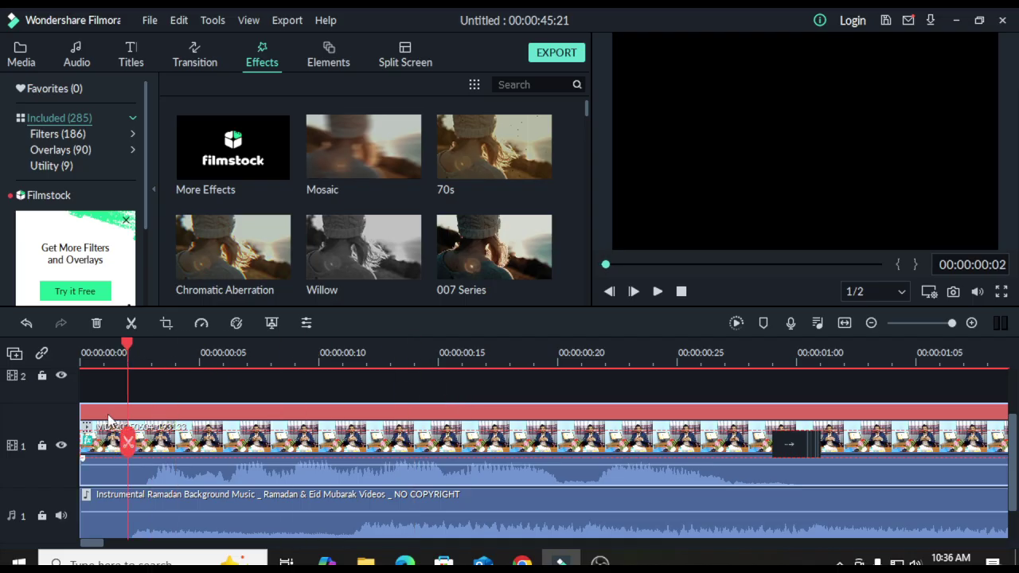
pyautogui.click(797, 452)
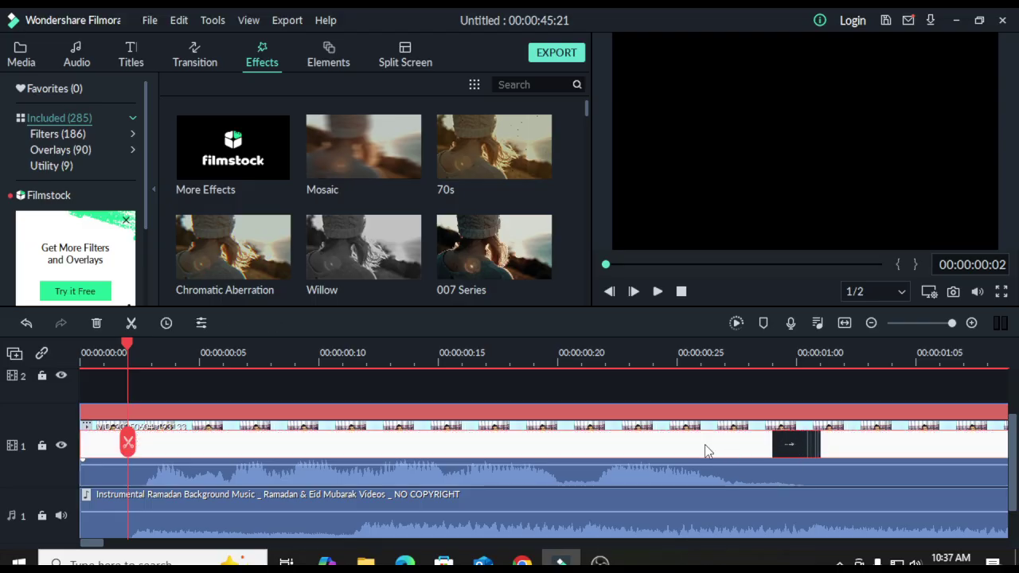
pyautogui.press('Delete')
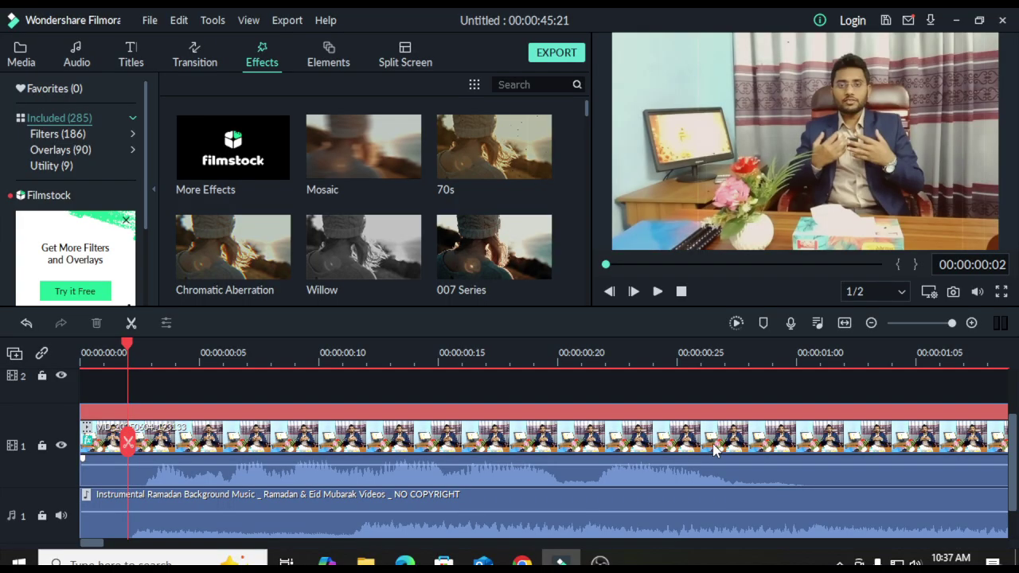
pyautogui.click(110, 438)
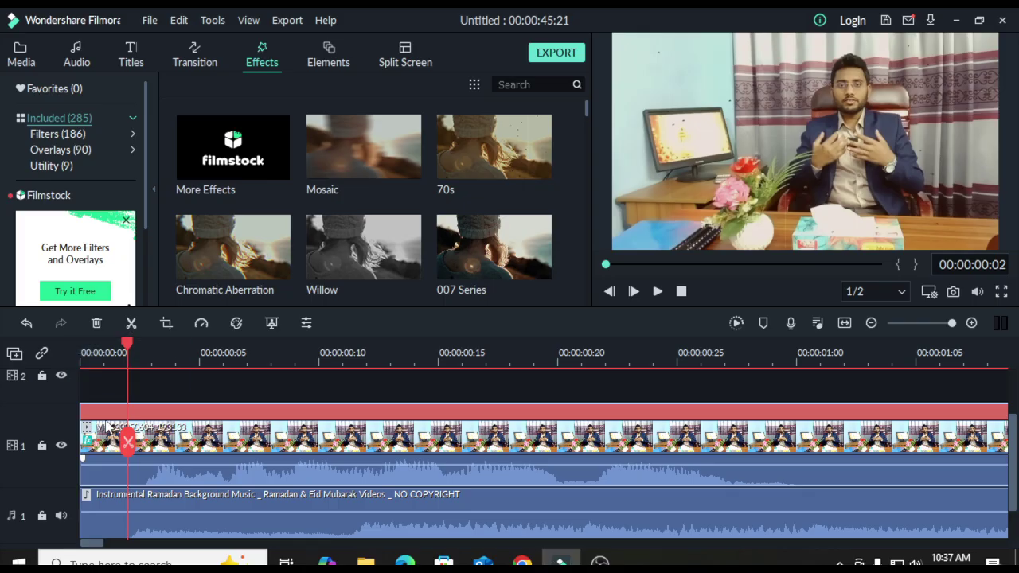
pyautogui.click(131, 322)
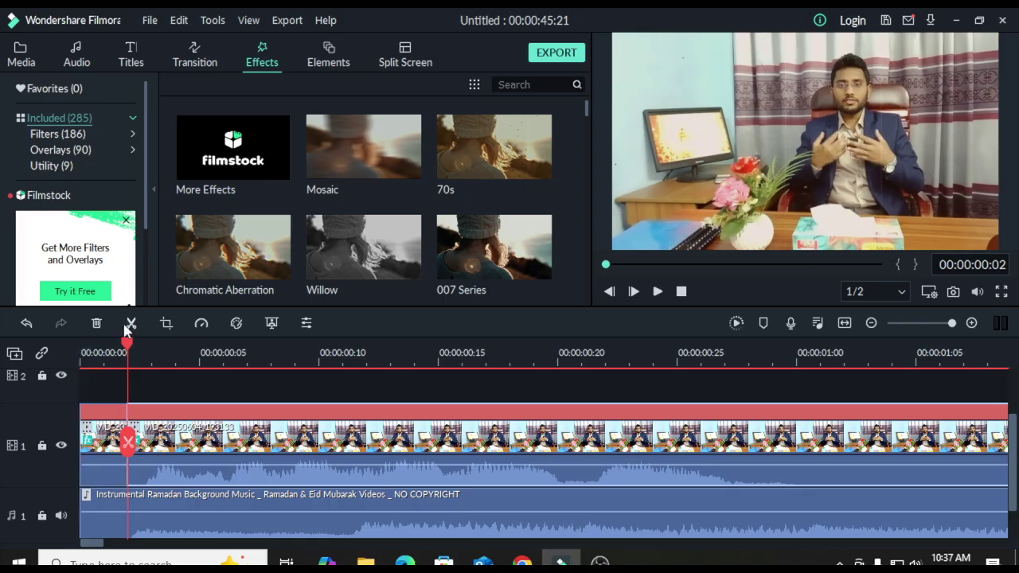
pyautogui.click(102, 444)
pyautogui.press('Delete')
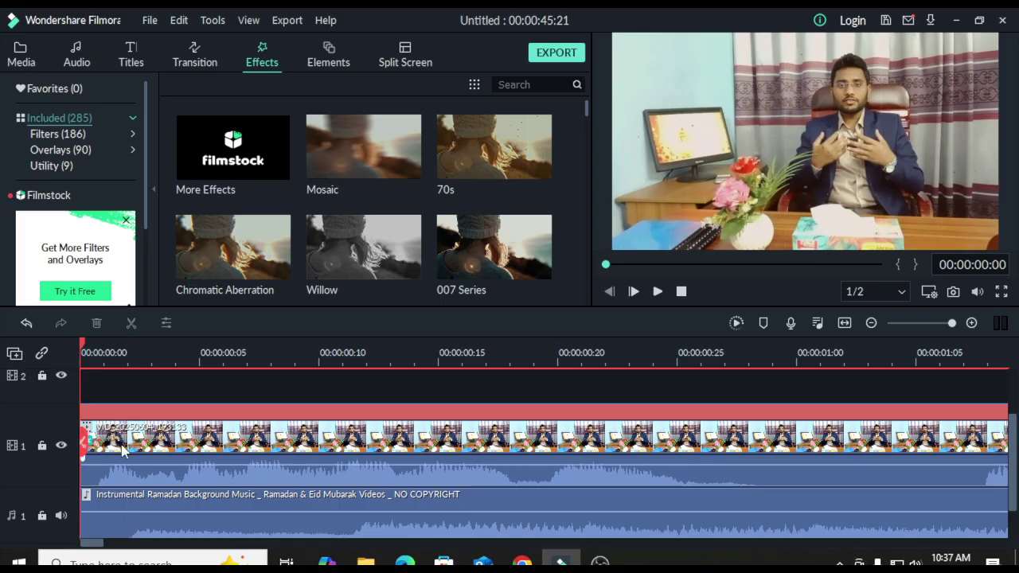
# Cut the silent section between 00:00:00:27 and 00:00:01:07 out of the main clip, closing the gap
pyautogui.click(657, 291)
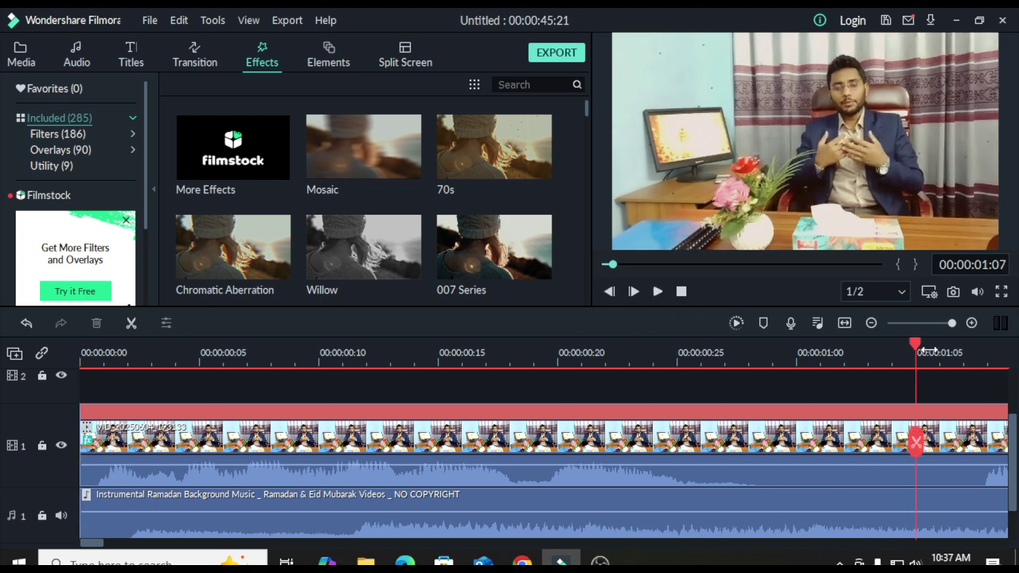
pyautogui.moveTo(915, 351); pyautogui.dragTo(726, 349)
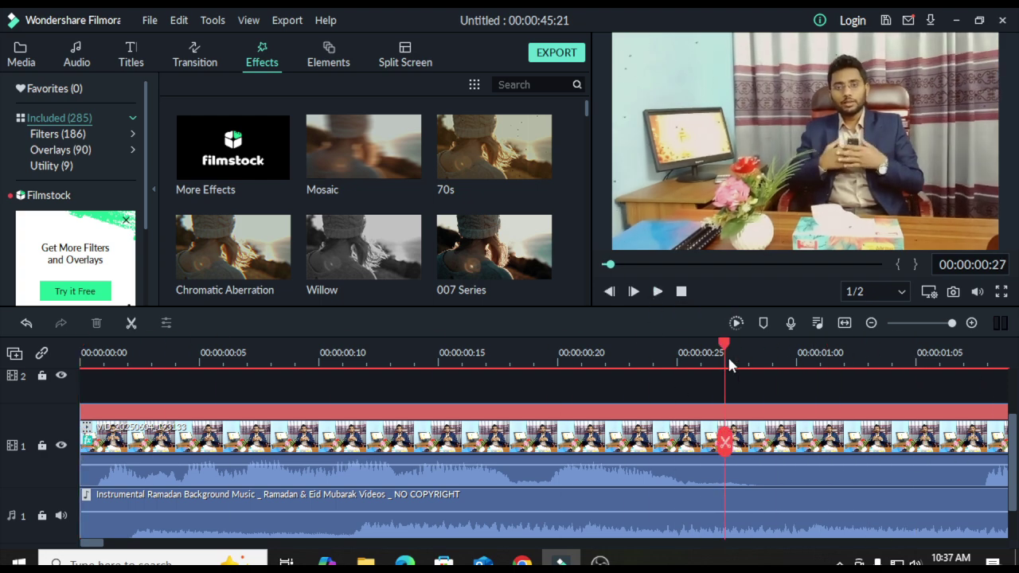
pyautogui.click(777, 422)
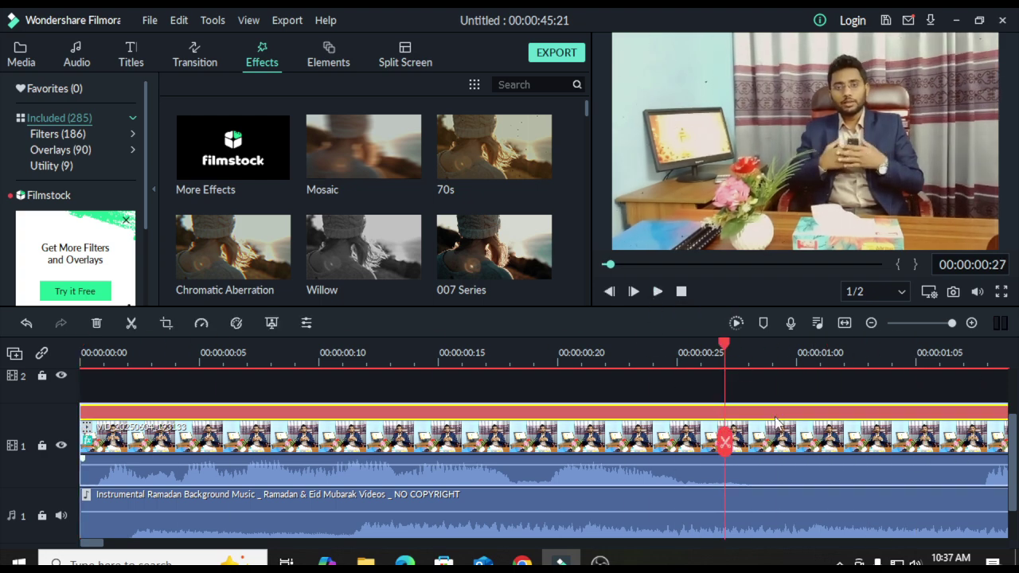
pyautogui.click(131, 325)
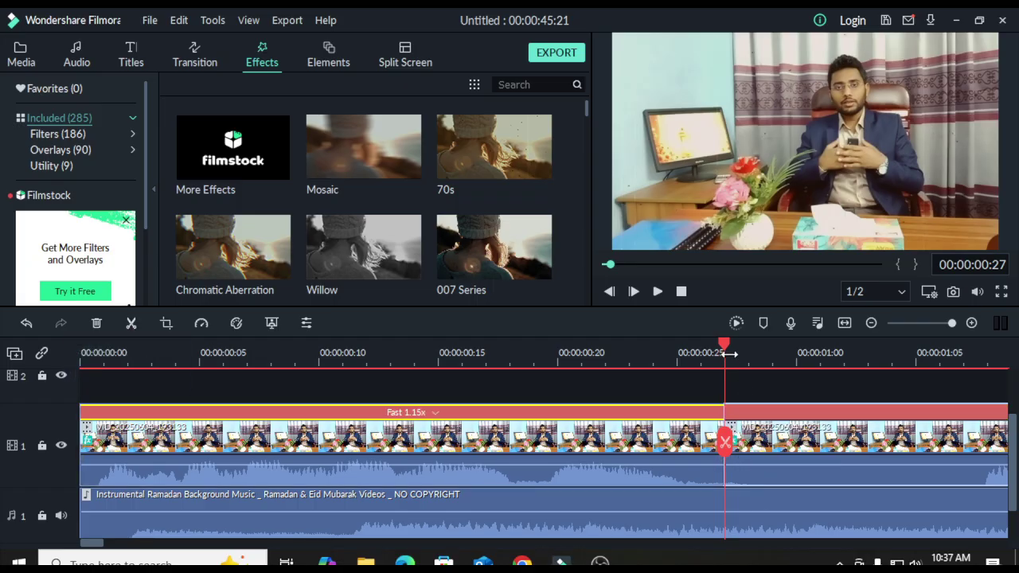
pyautogui.moveTo(725, 348); pyautogui.dragTo(851, 392)
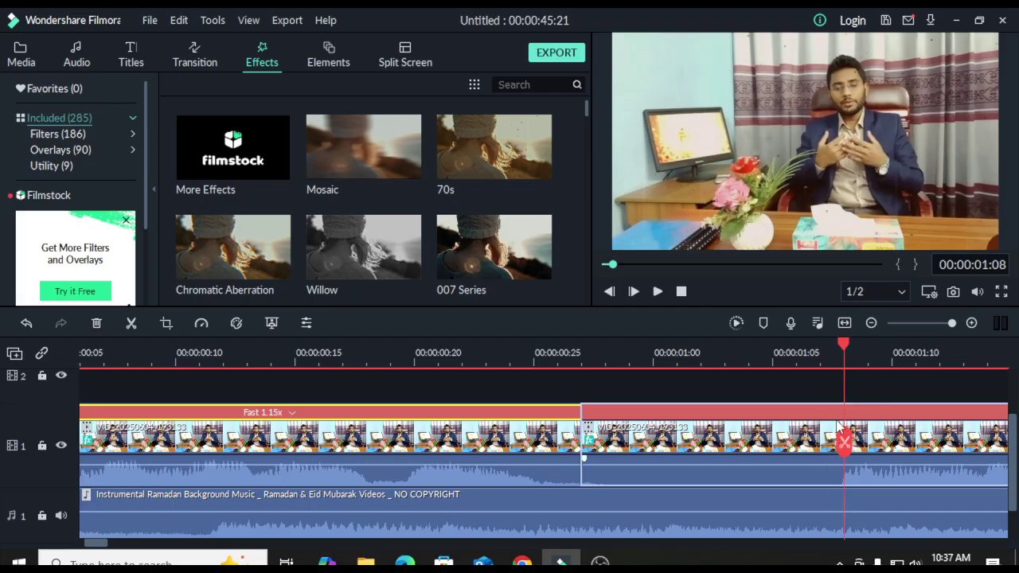
pyautogui.moveTo(848, 350)
pyautogui.mouseDown()
pyautogui.moveTo(833, 340)
pyautogui.moveTo(846, 343)
pyautogui.moveTo(830, 355)
pyautogui.mouseUp()
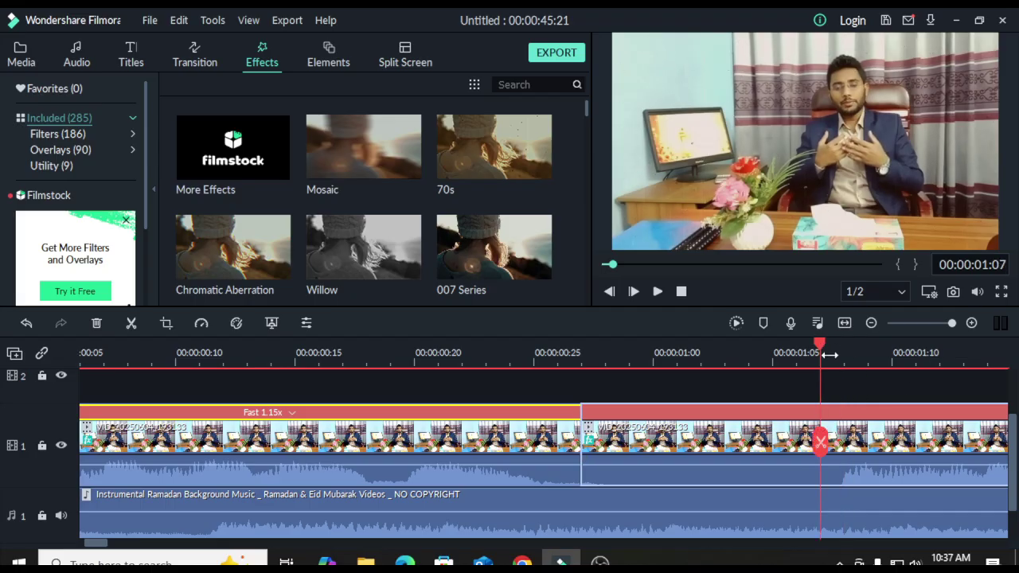
pyautogui.click(132, 323)
pyautogui.press('Delete')
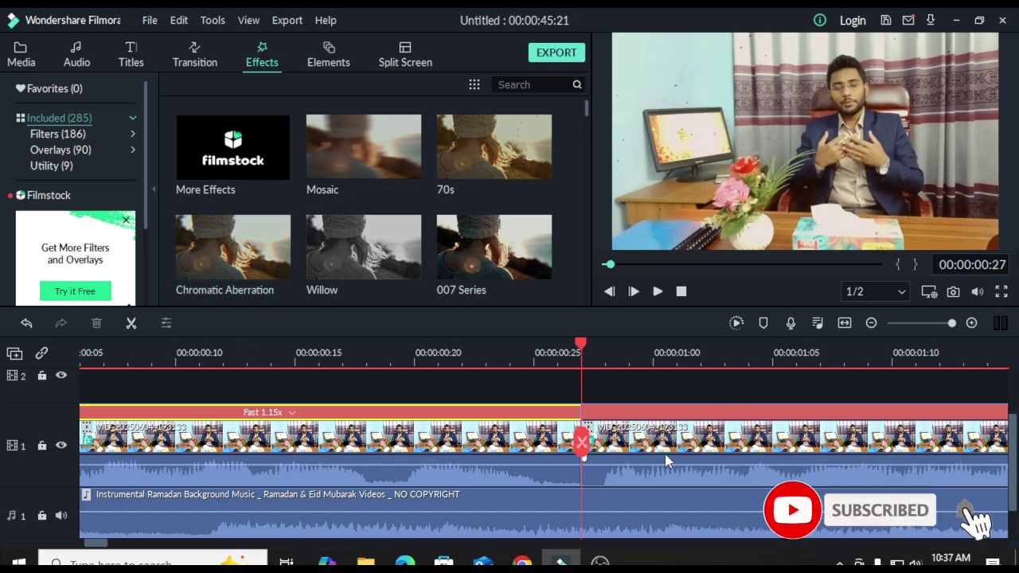
# Play the video from 00:00:00:07 across the first cut and through the following pause in the speech
pyautogui.click(107, 357)
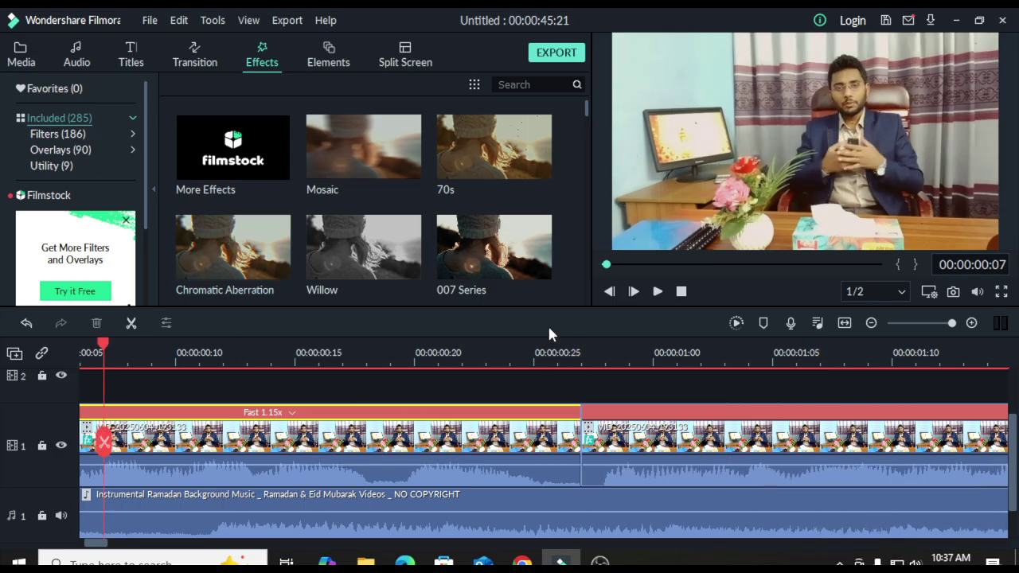
pyautogui.click(659, 294)
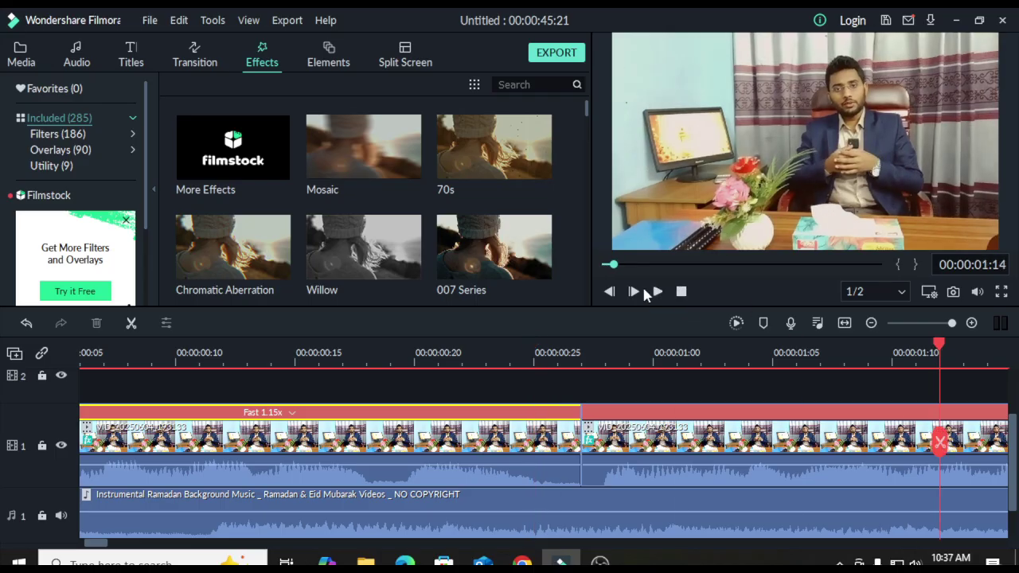
pyautogui.click(658, 292)
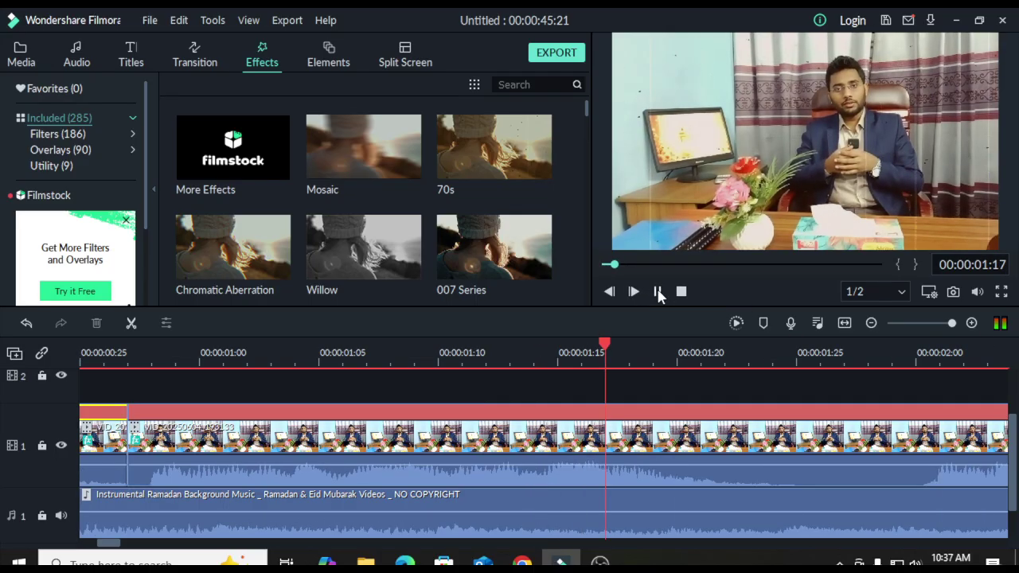
pyautogui.click(658, 292)
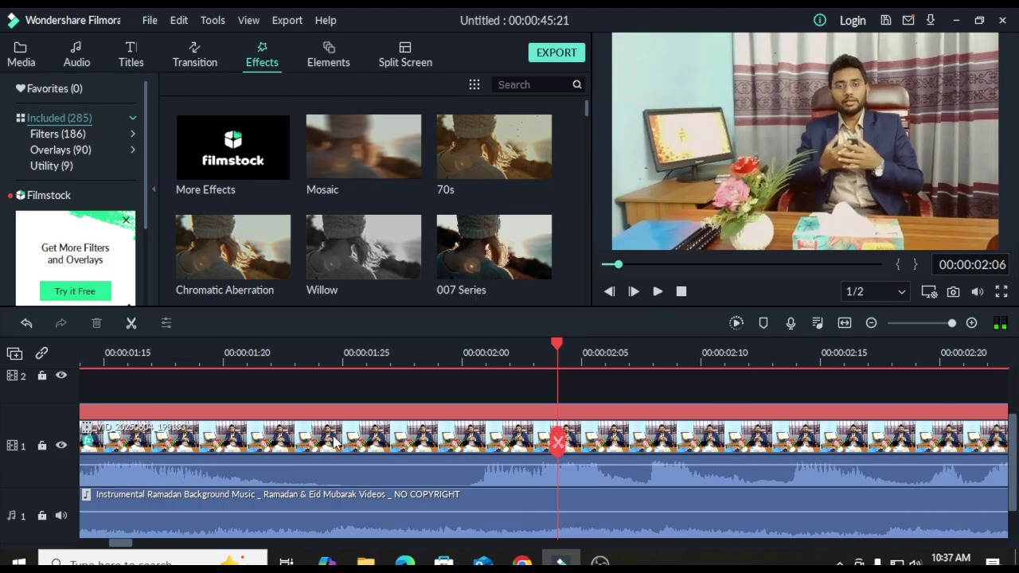
# Split the main clip at 00:00:01:22 and 00:00:02:01 and delete the silent piece between the splits
pyautogui.click(272, 346)
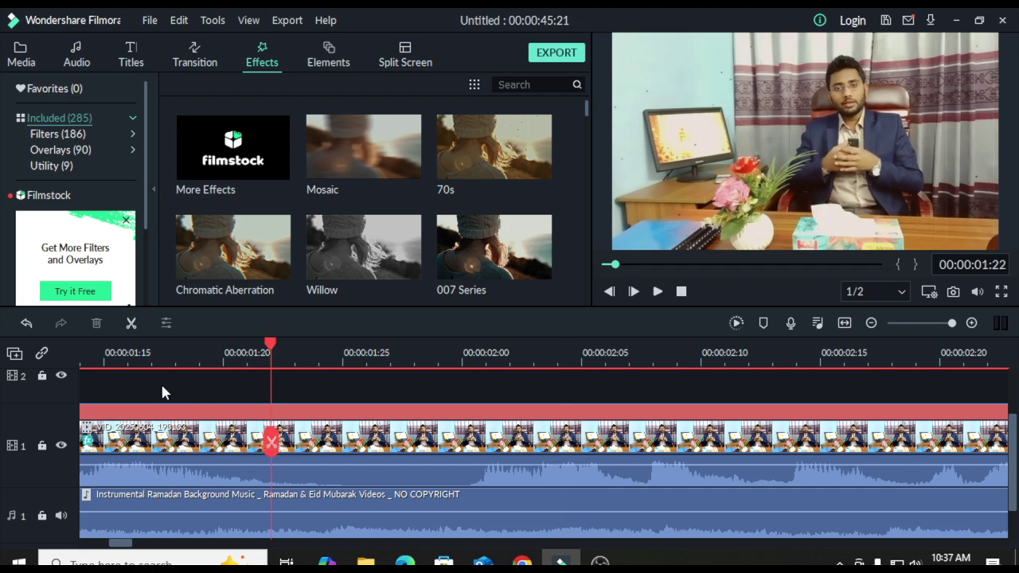
pyautogui.click(351, 447)
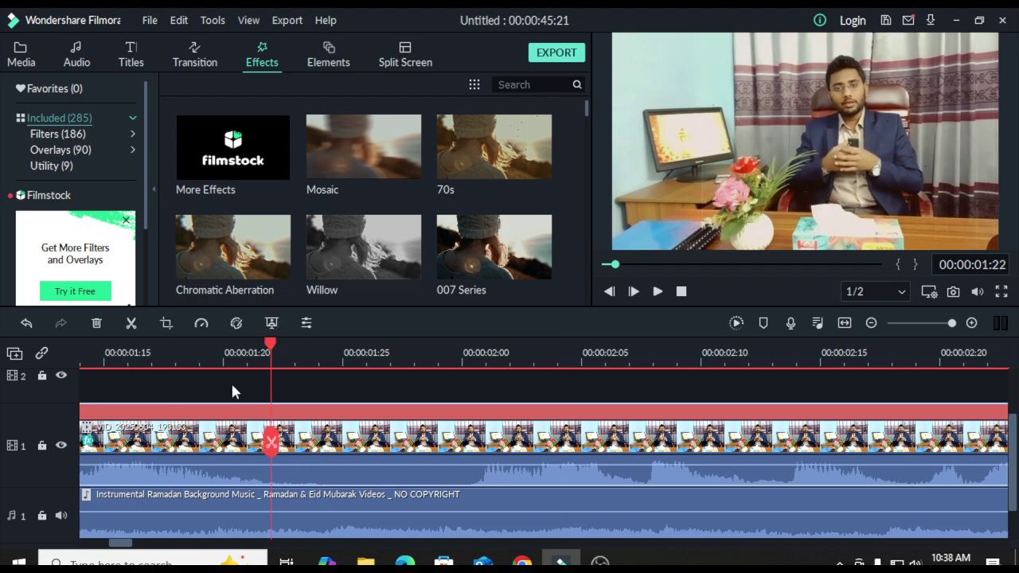
pyautogui.click(132, 328)
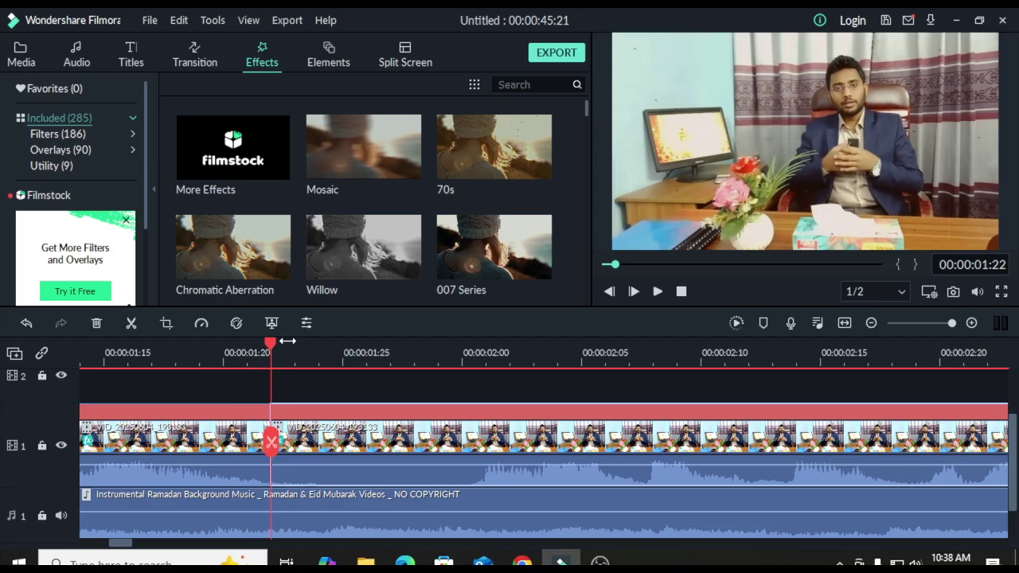
pyautogui.moveTo(270, 351); pyautogui.dragTo(489, 354)
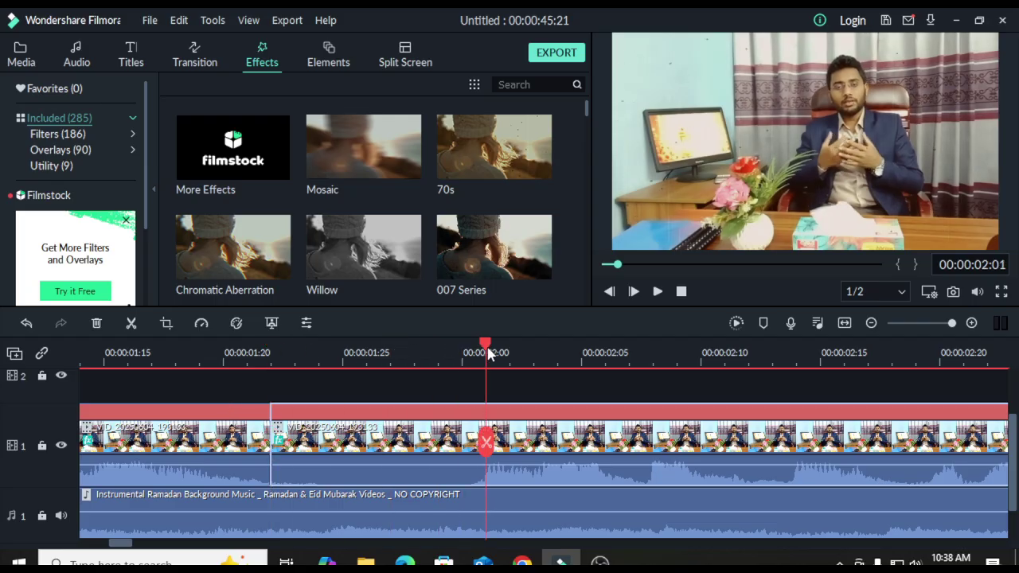
pyautogui.click(132, 329)
pyautogui.click(387, 447)
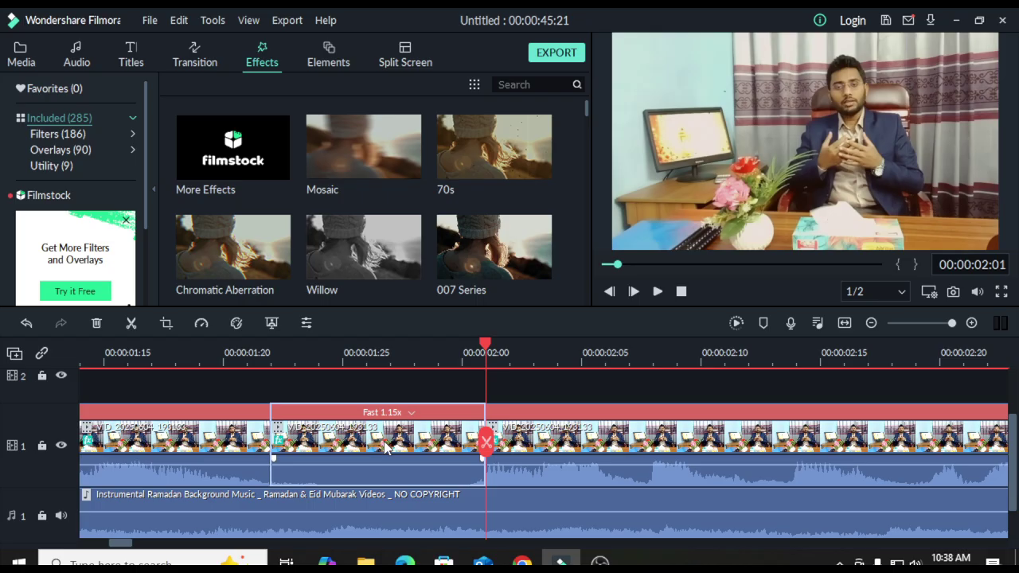
pyautogui.press('Delete')
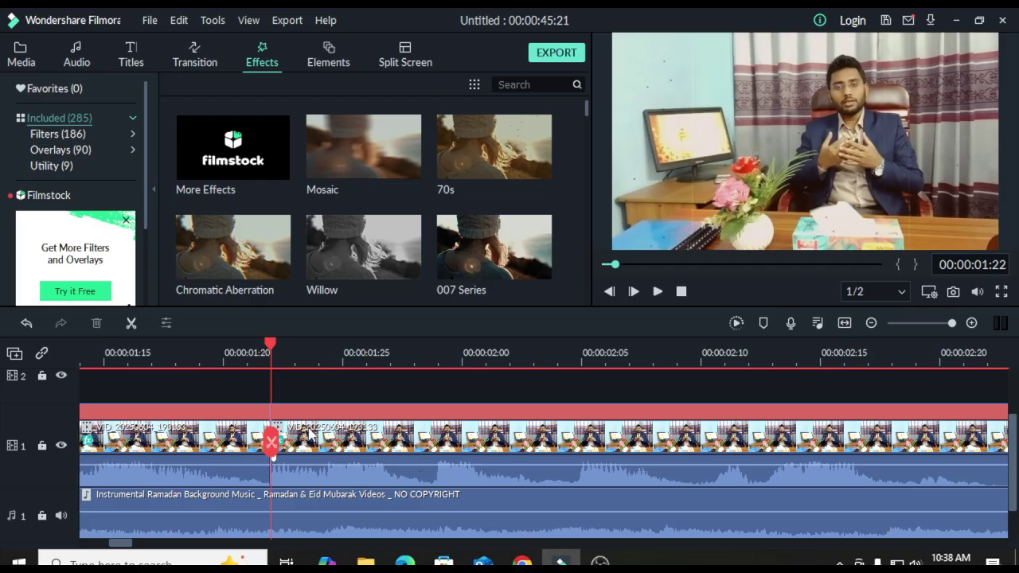
# Play the video from 00:00:01:16 to check the join at 00:00:01:22 and listen for the next pause
pyautogui.click(127, 353)
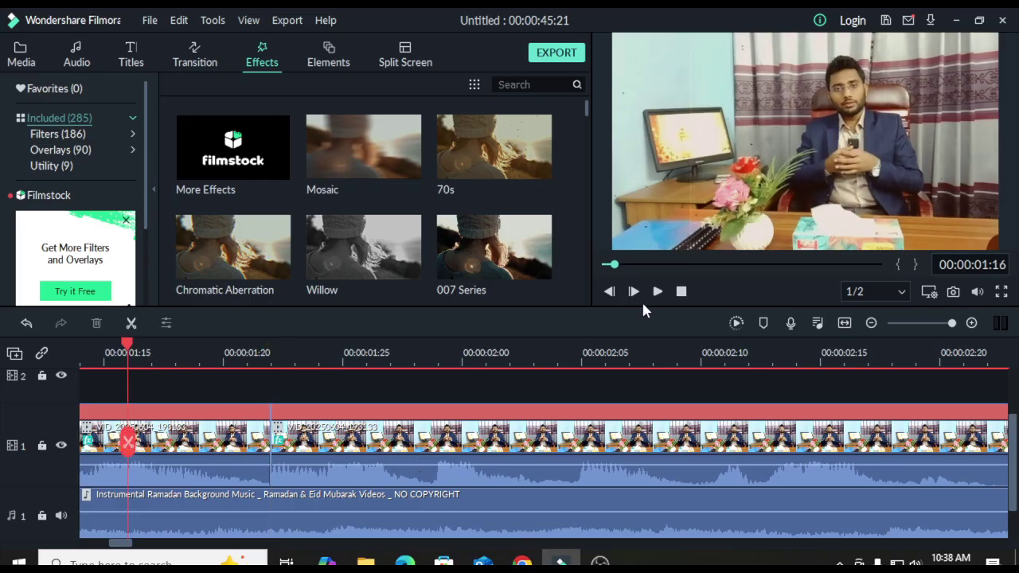
pyautogui.click(658, 292)
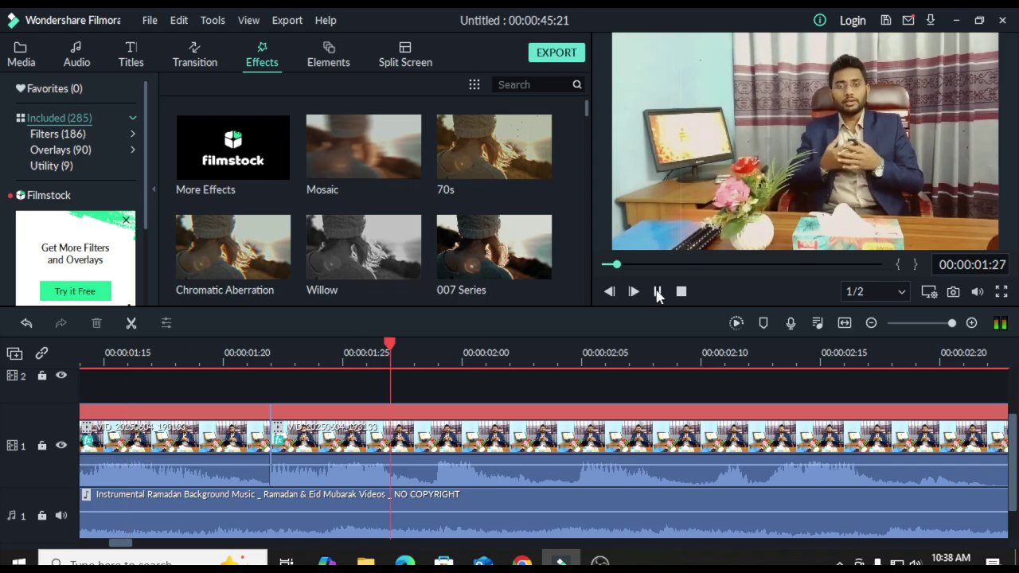
pyautogui.click(657, 293)
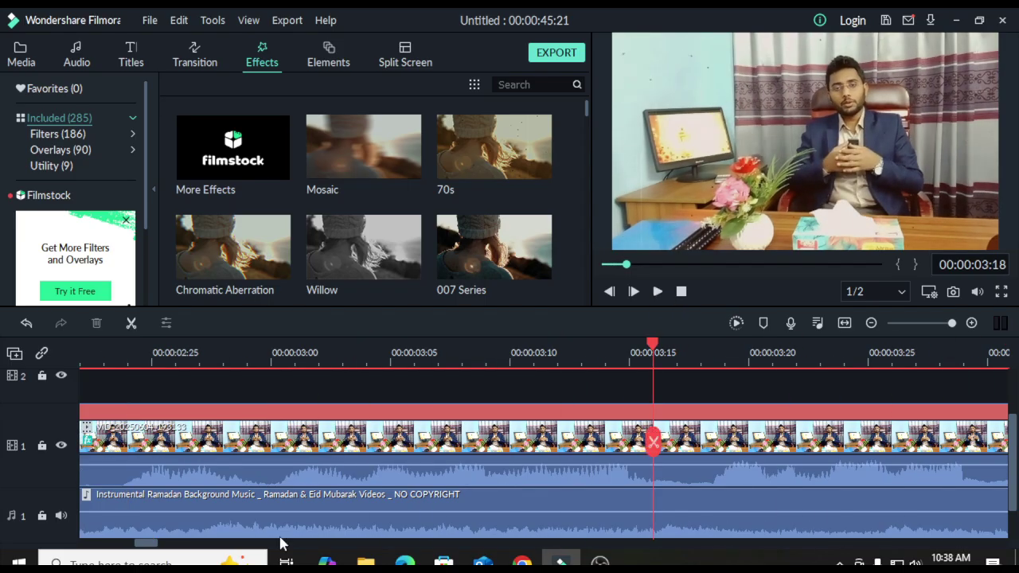
# Cut the next silent pause out of the main clip just after 00:00:02:15 and play the video to check it
pyautogui.moveTo(147, 543); pyautogui.dragTo(133, 543)
pyautogui.click(486, 352)
pyautogui.click(470, 438)
pyautogui.click(132, 325)
pyautogui.click(972, 324)
pyautogui.click(657, 292)
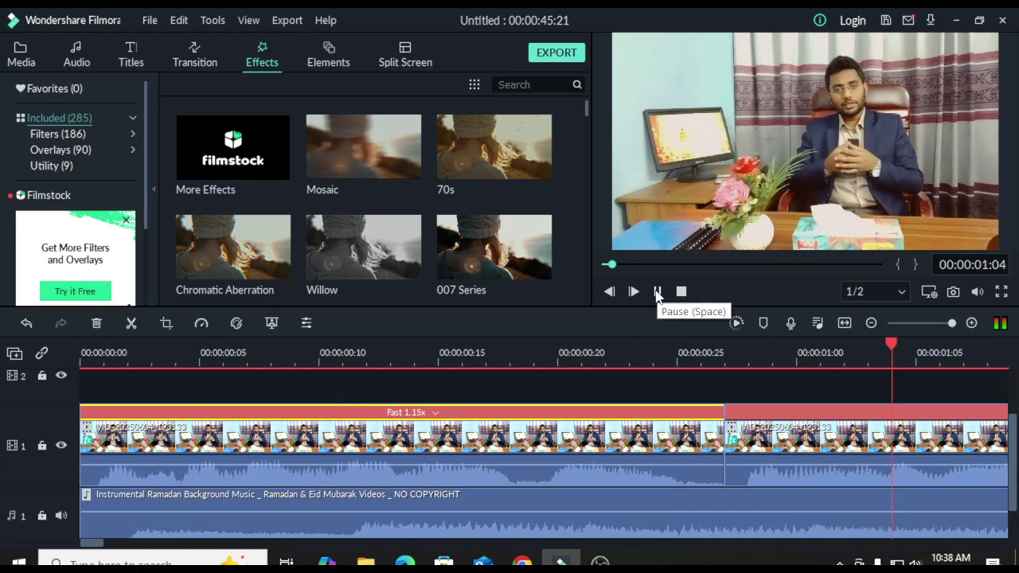
pyautogui.click(658, 293)
pyautogui.click(721, 355)
pyautogui.click(704, 354)
pyautogui.click(132, 324)
pyautogui.click(657, 293)
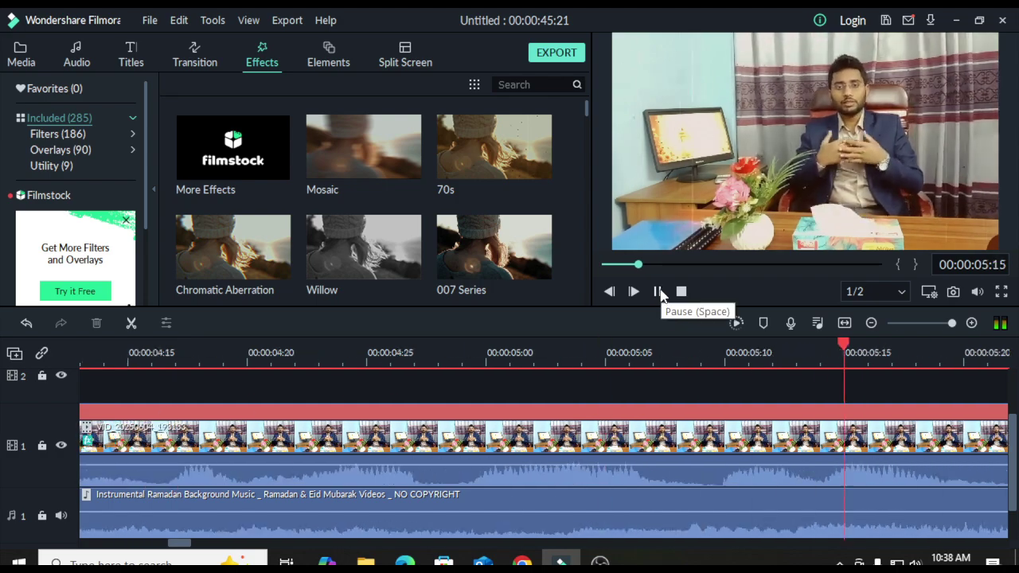
# Split the main clip at 00:00:06:24, where the speech resumes, to remove the long silent section before it
pyautogui.click(657, 292)
pyautogui.click(657, 292)
pyautogui.click(658, 293)
pyautogui.click(965, 350)
pyautogui.click(867, 353)
pyautogui.click(133, 324)
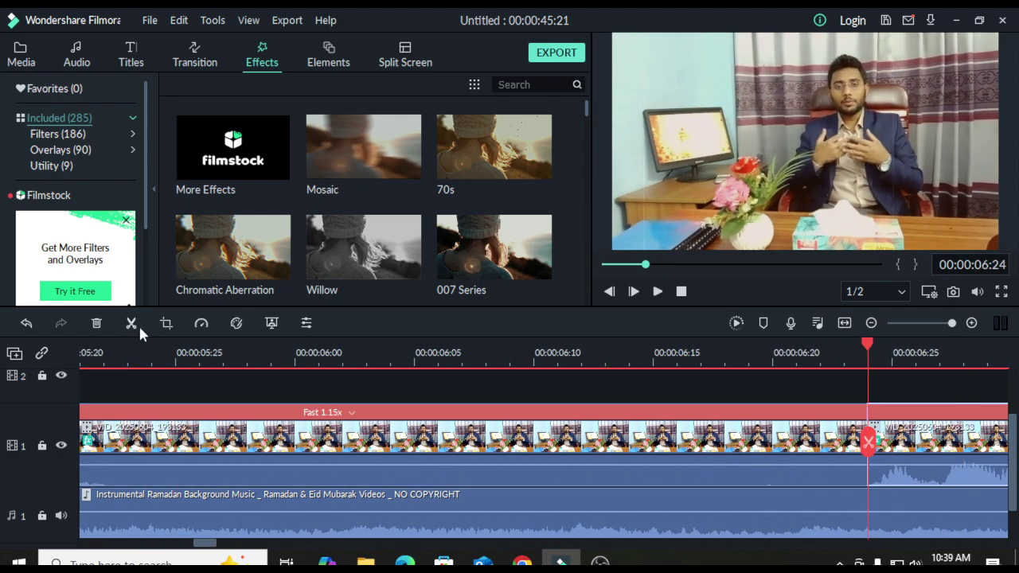
# Play the trimmed project from the start to check the cuts, and place the playhead at 00:00:04:24
pyautogui.click(682, 292)
pyautogui.click(681, 292)
pyautogui.click(657, 292)
pyautogui.click(871, 324)
pyautogui.click(658, 292)
pyautogui.click(604, 353)
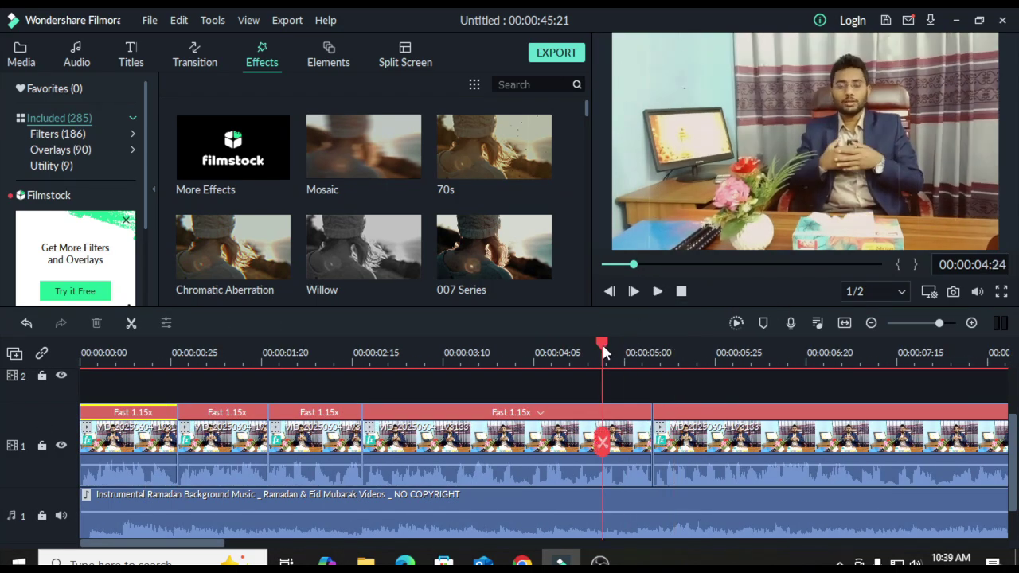
# Cut the silent pause just before 00:00:05:00 out of the main clip and replay the new join to check it
pyautogui.click(972, 323)
pyautogui.click(504, 349)
pyautogui.click(132, 324)
pyautogui.click(564, 447)
pyautogui.press('Delete')
pyautogui.click(659, 292)
pyautogui.click(434, 353)
pyautogui.click(659, 293)
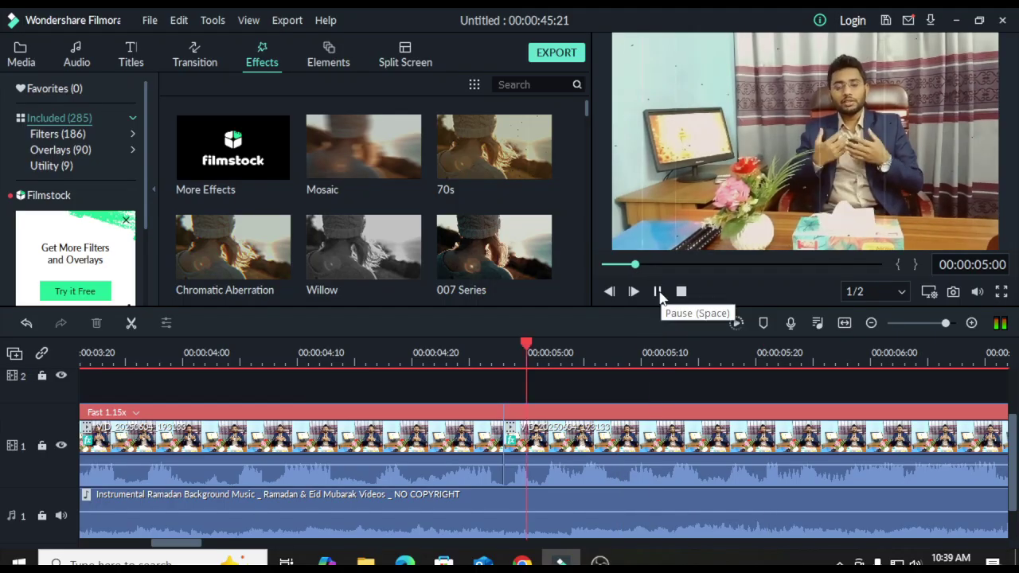
pyautogui.click(659, 293)
pyautogui.click(343, 353)
pyautogui.click(660, 293)
pyautogui.click(659, 293)
# Cut the remaining silence between 00:00:04:20 and the join at 00:00:04:28 out of the main clip, and play the result
pyautogui.click(447, 352)
pyautogui.click(972, 323)
pyautogui.click(103, 353)
pyautogui.moveTo(189, 544); pyautogui.dragTo(180, 545)
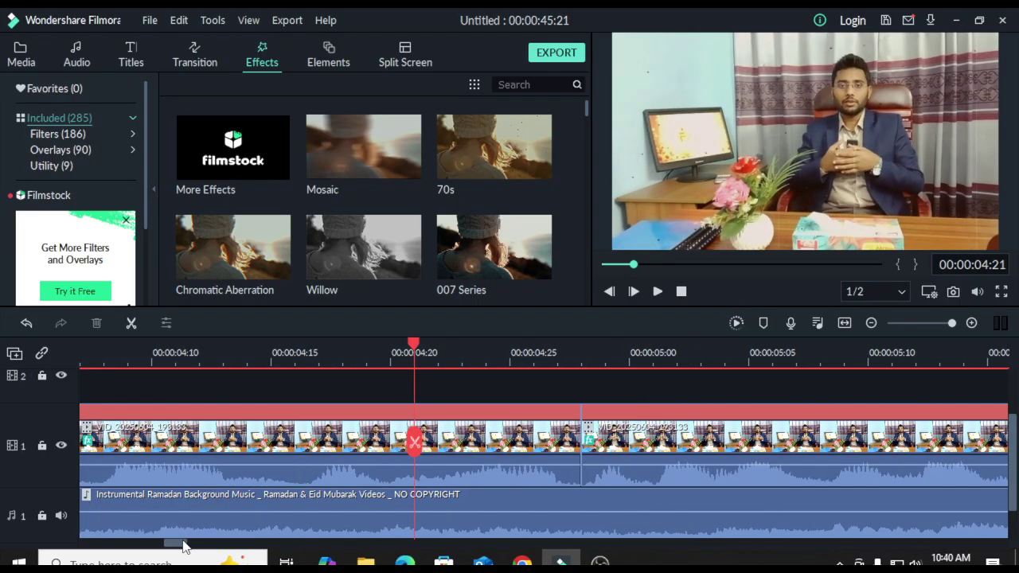
pyautogui.click(390, 352)
pyautogui.click(132, 324)
pyautogui.click(26, 324)
pyautogui.click(435, 439)
pyautogui.click(132, 324)
pyautogui.press('Delete')
pyautogui.press('Home')
pyautogui.press('space')
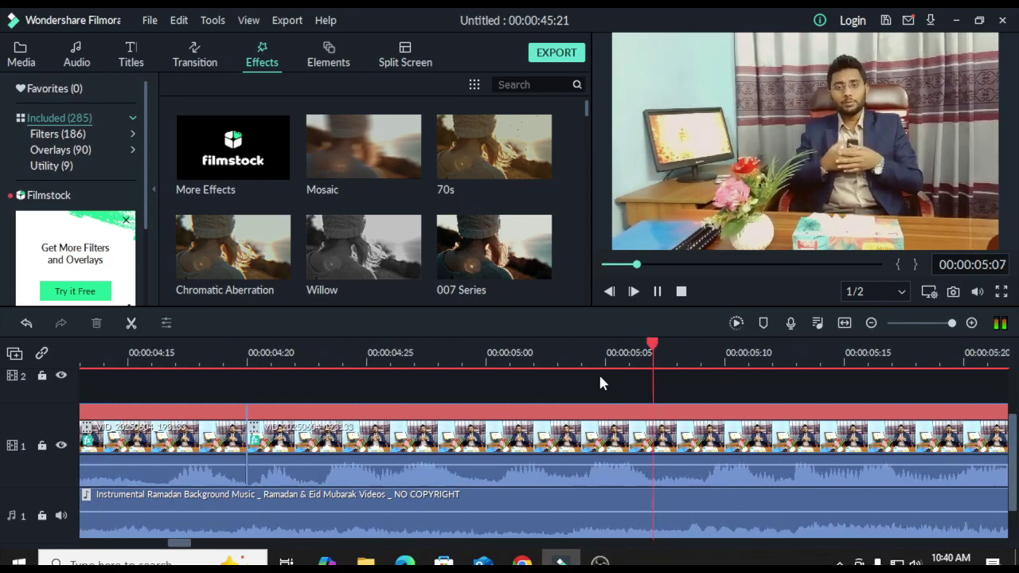
# Play further through the main clip and replay the part around 00:00:07:17 to listen for the next silent pause
pyautogui.click(658, 292)
pyautogui.click(657, 291)
pyautogui.click(658, 291)
pyautogui.click(796, 353)
pyautogui.click(658, 291)
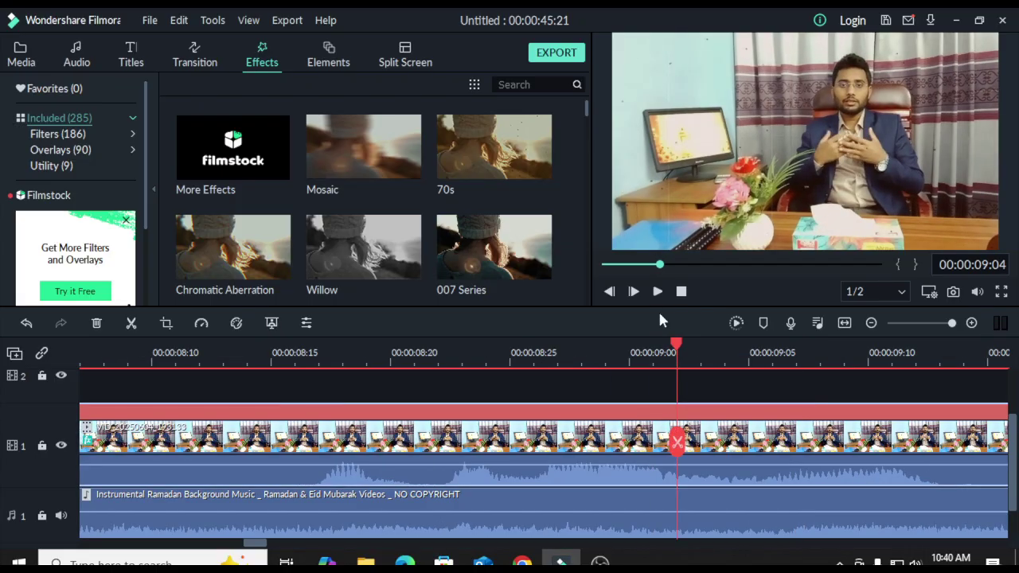
pyautogui.click(657, 291)
pyautogui.click(313, 345)
pyautogui.click(658, 291)
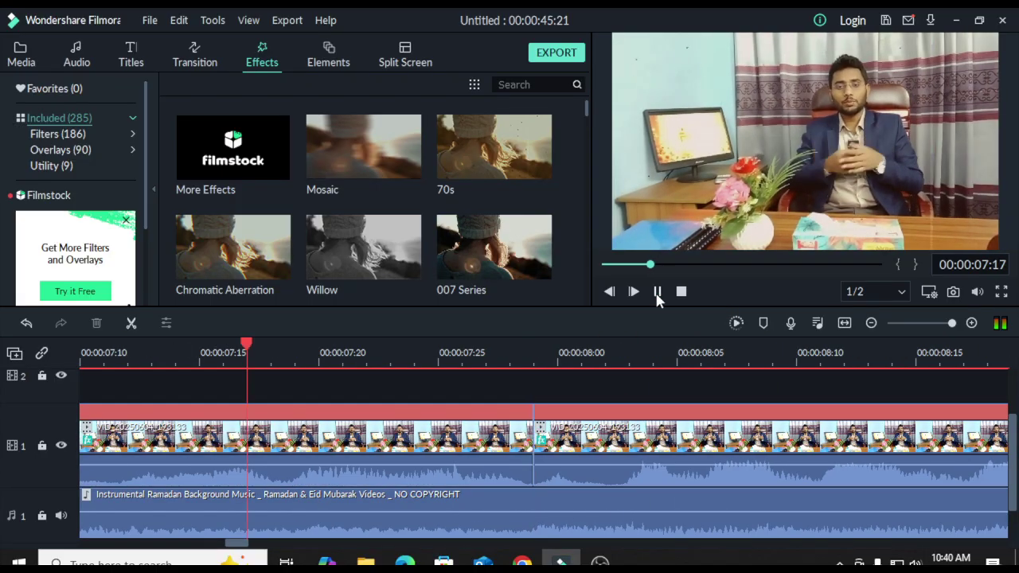
# Split the main clip at the next silent pause and play on to around 00:00:12:19 to locate another one
pyautogui.click(658, 292)
pyautogui.click(508, 348)
pyautogui.click(132, 323)
pyautogui.click(658, 291)
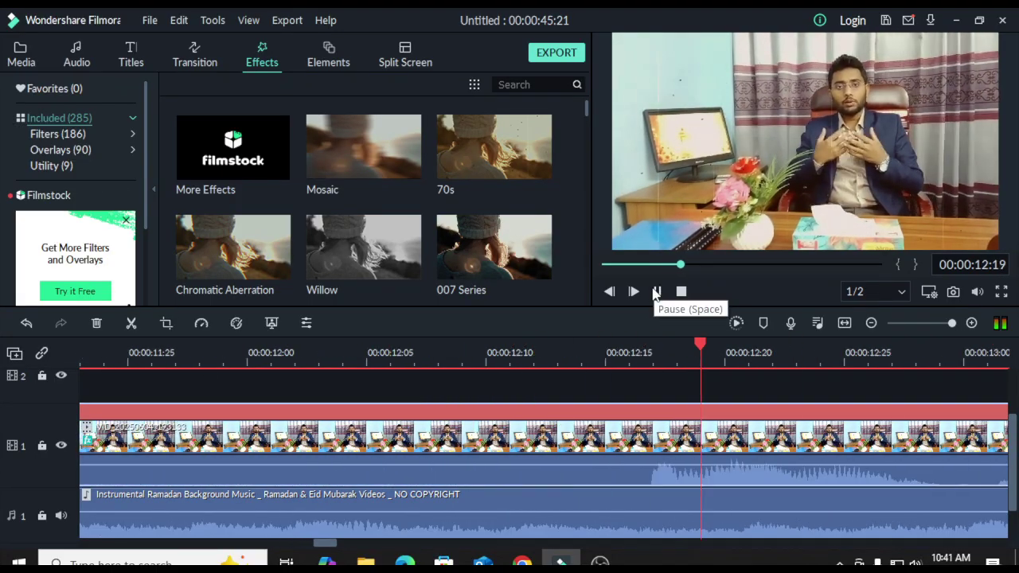
pyautogui.click(658, 292)
pyautogui.click(773, 348)
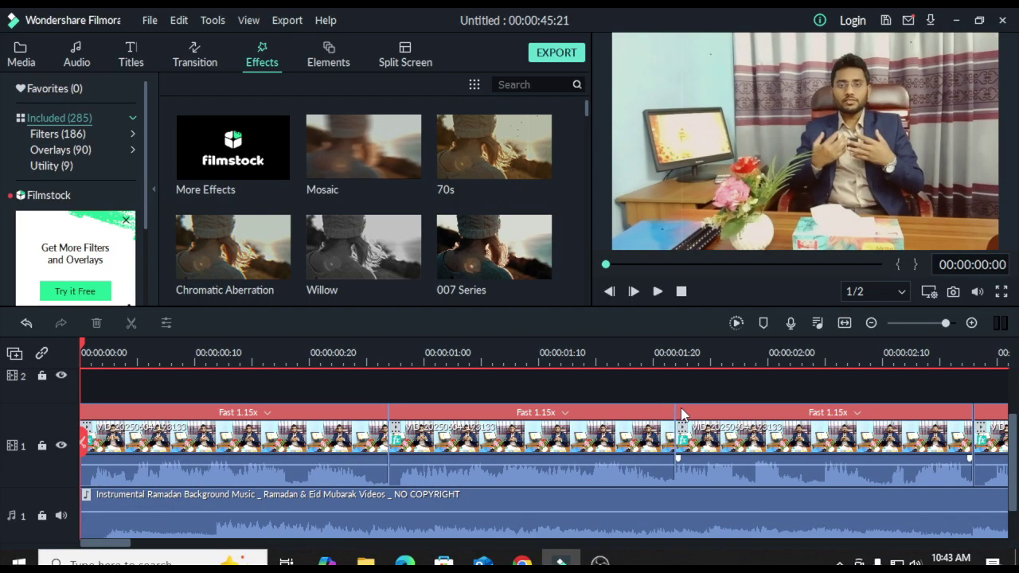
# Play the whole trimmed video from the start to check the cuts
pyautogui.click(872, 323)
pyautogui.click(872, 322)
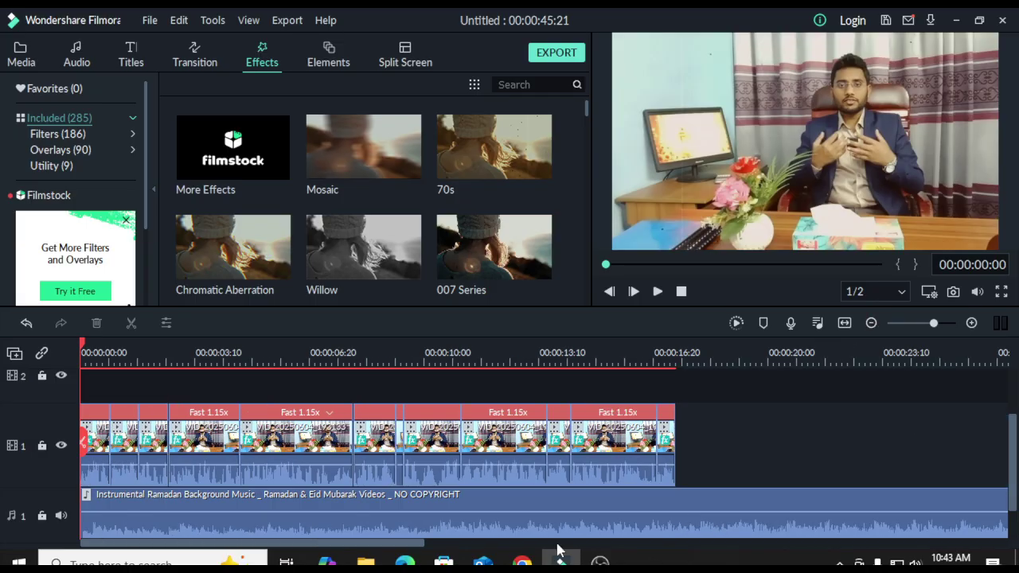
pyautogui.click(788, 498)
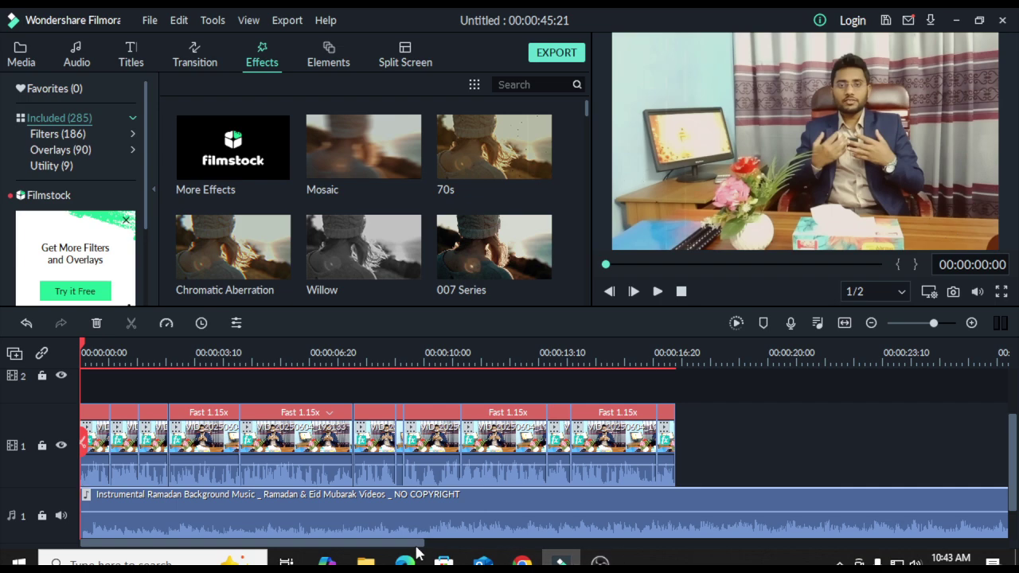
pyautogui.moveTo(415, 549); pyautogui.dragTo(327, 548)
pyautogui.click(659, 293)
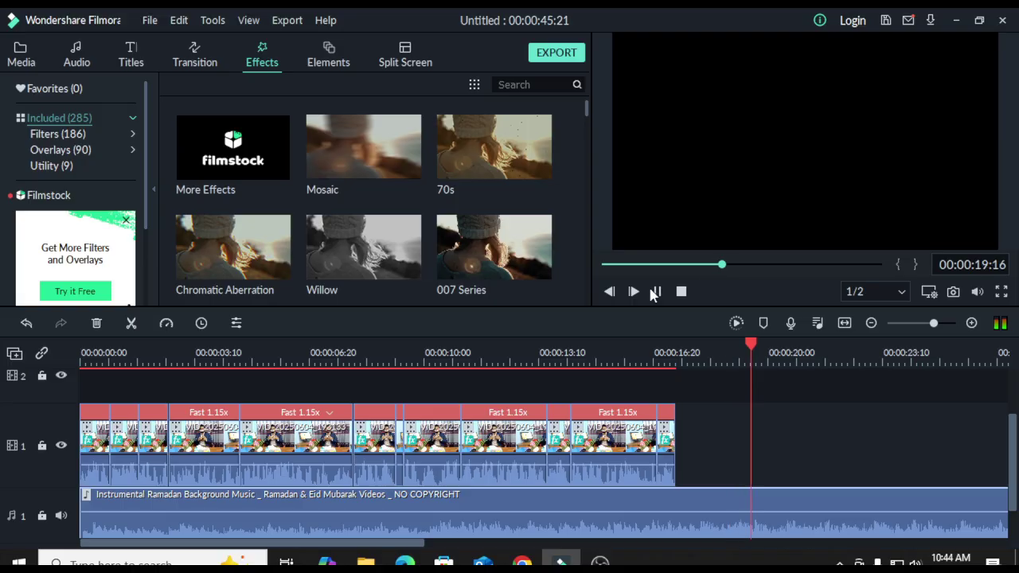
pyautogui.click(657, 291)
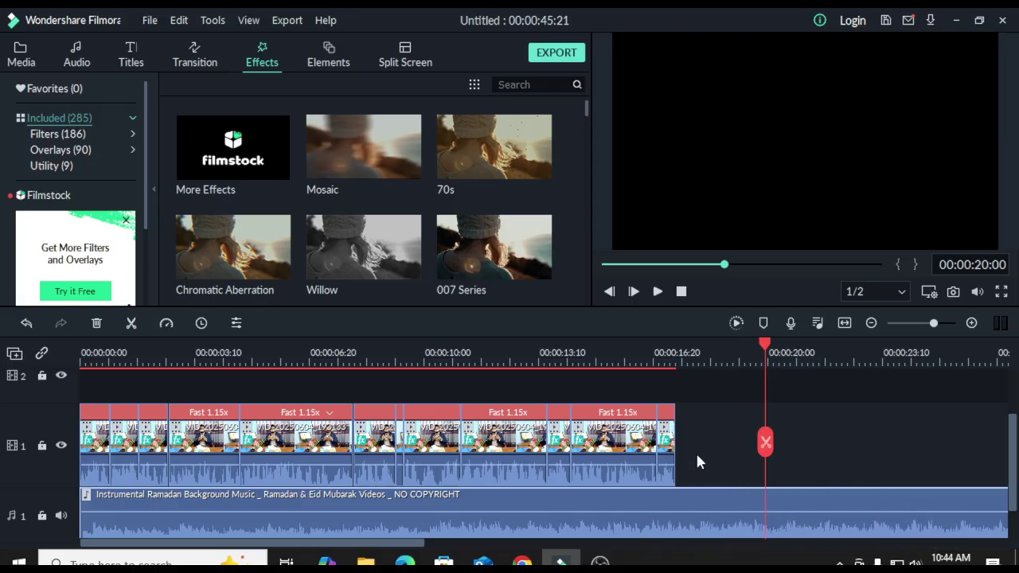
# Split the background music at 00:00:17:19, just past the end of the video, and delete the remainder
pyautogui.click(686, 350)
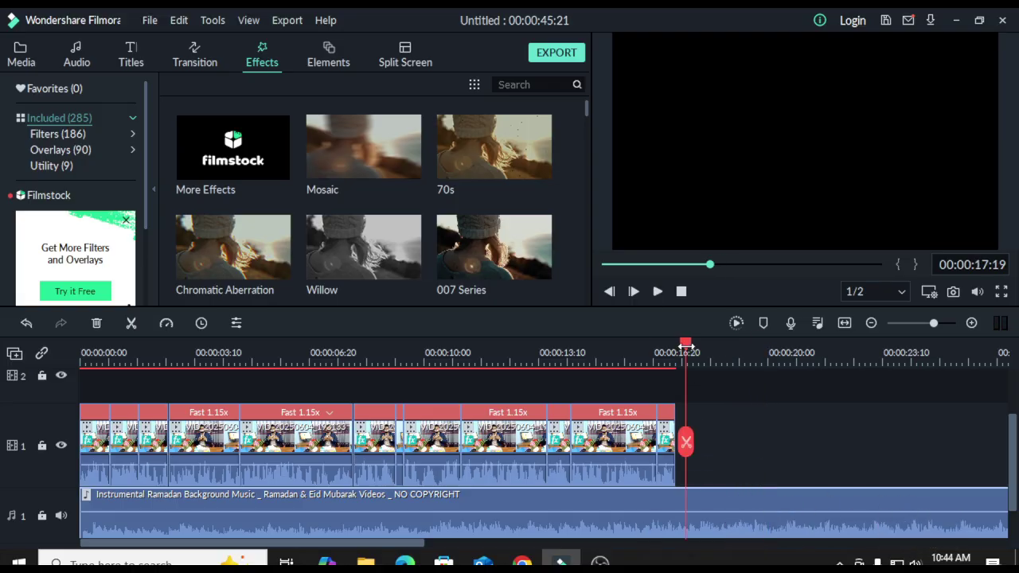
pyautogui.click(132, 324)
pyautogui.click(795, 498)
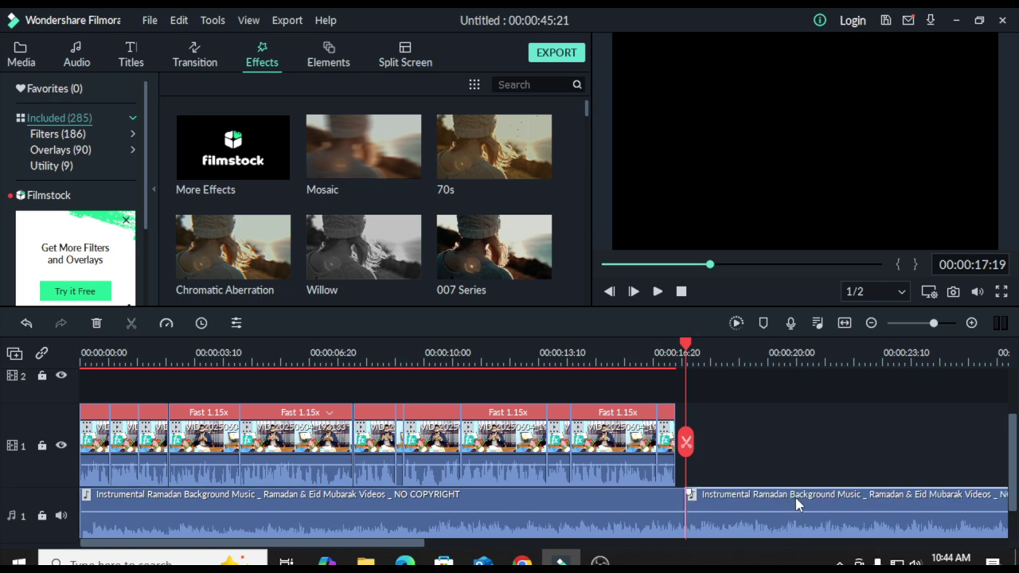
pyautogui.press('Delete')
# Trim the end of the background music to 00:00:17:10 so it lines up with the end of the video
pyautogui.click(971, 323)
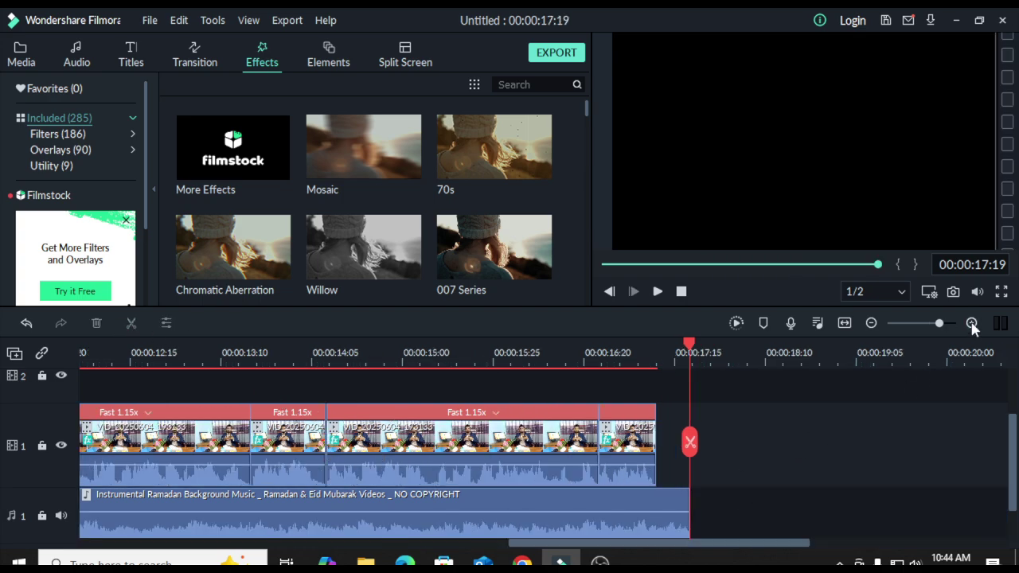
pyautogui.click(972, 323)
pyautogui.scroll(-1, 613, 449)
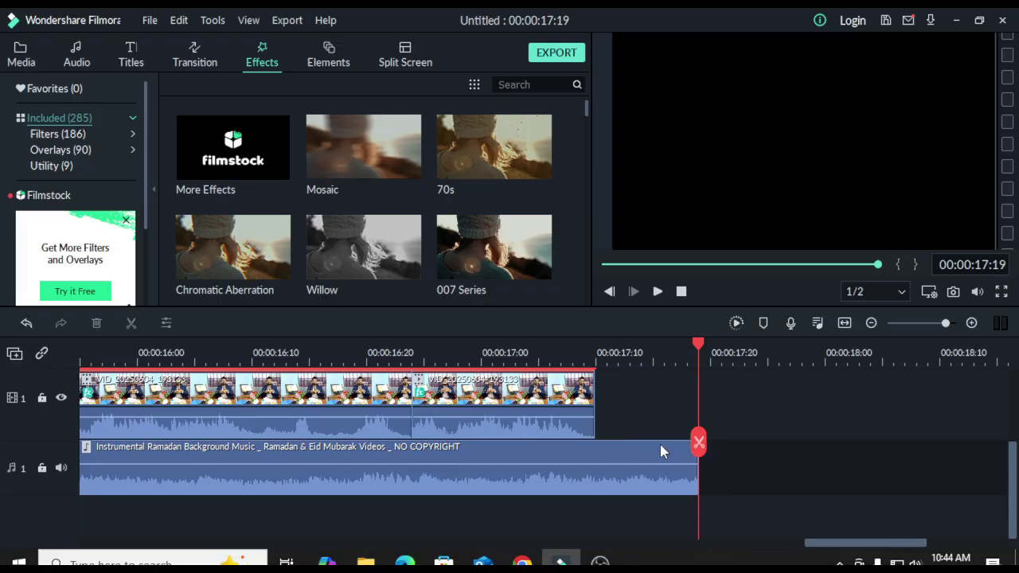
pyautogui.moveTo(696, 462); pyautogui.dragTo(594, 455)
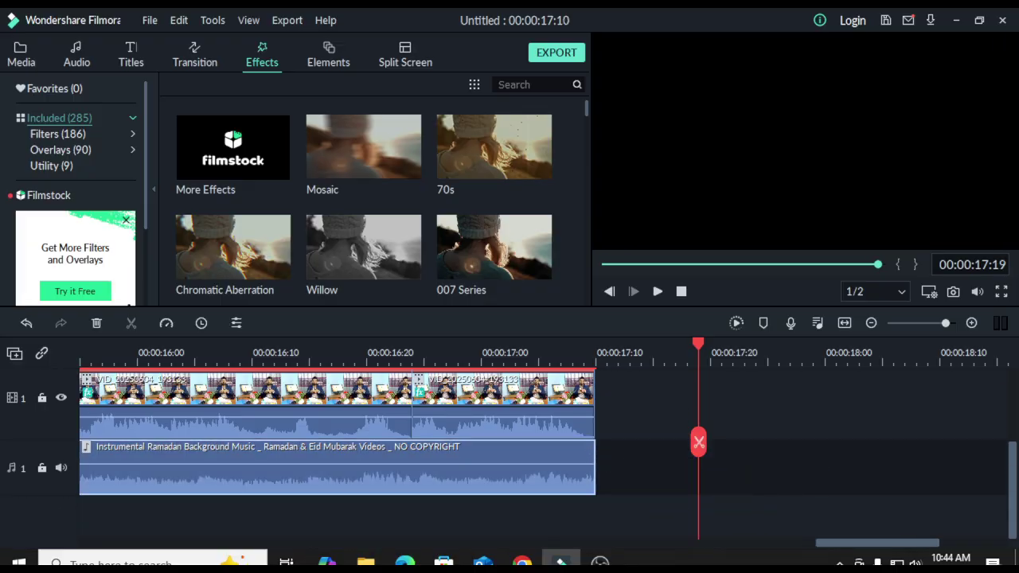
# Play the project from the start through to its end to review the trimmed video and music
pyautogui.click(682, 292)
pyautogui.click(657, 292)
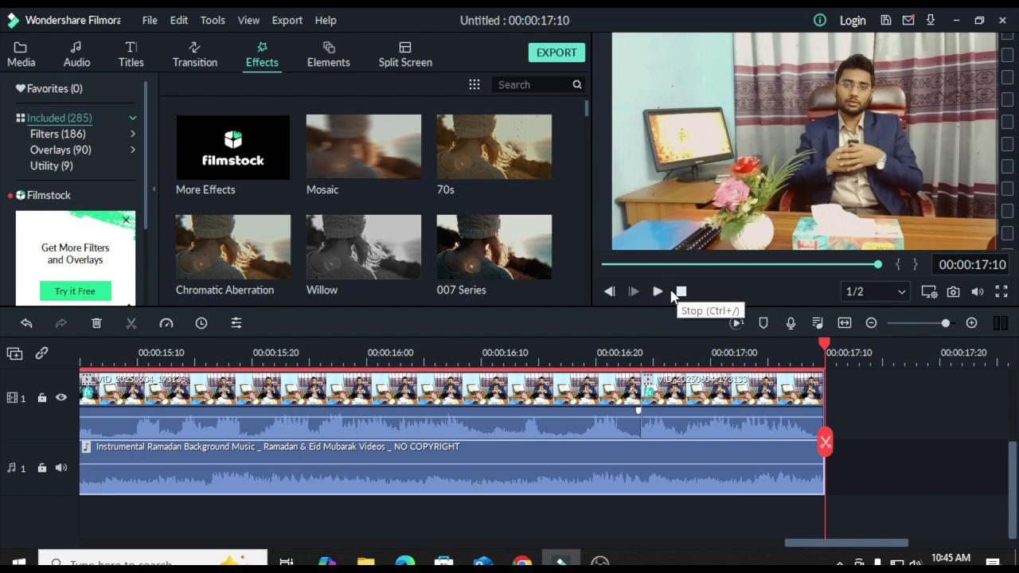
# Show the project media, return the playhead to the start, and examine the end of the video and music tracks
pyautogui.click(23, 60)
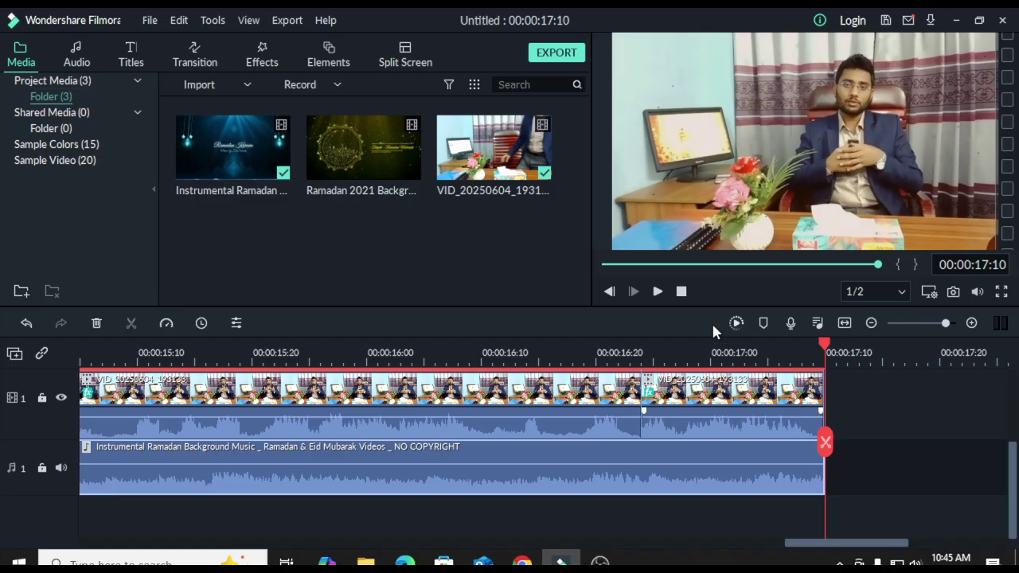
pyautogui.click(681, 292)
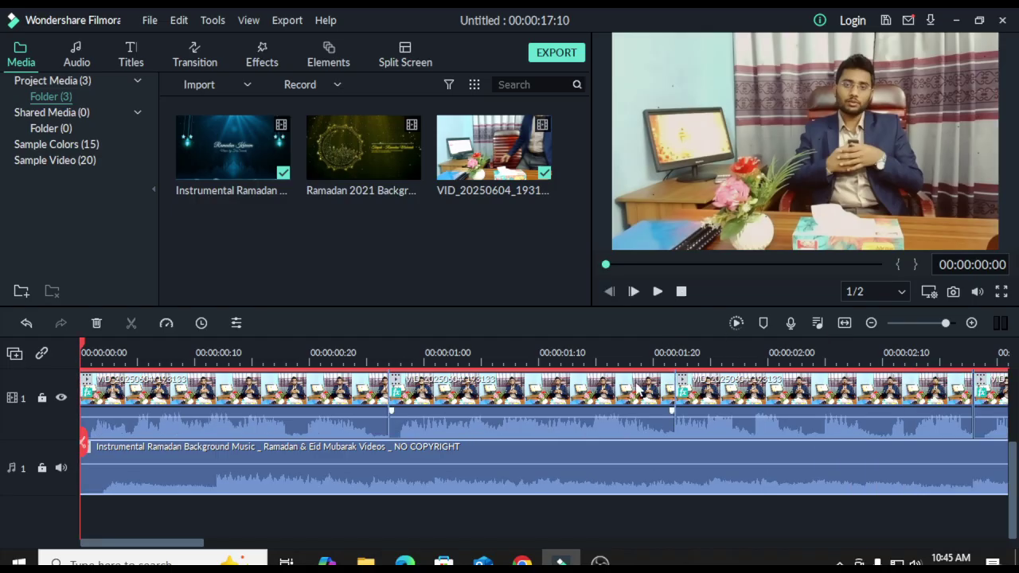
pyautogui.click(872, 323)
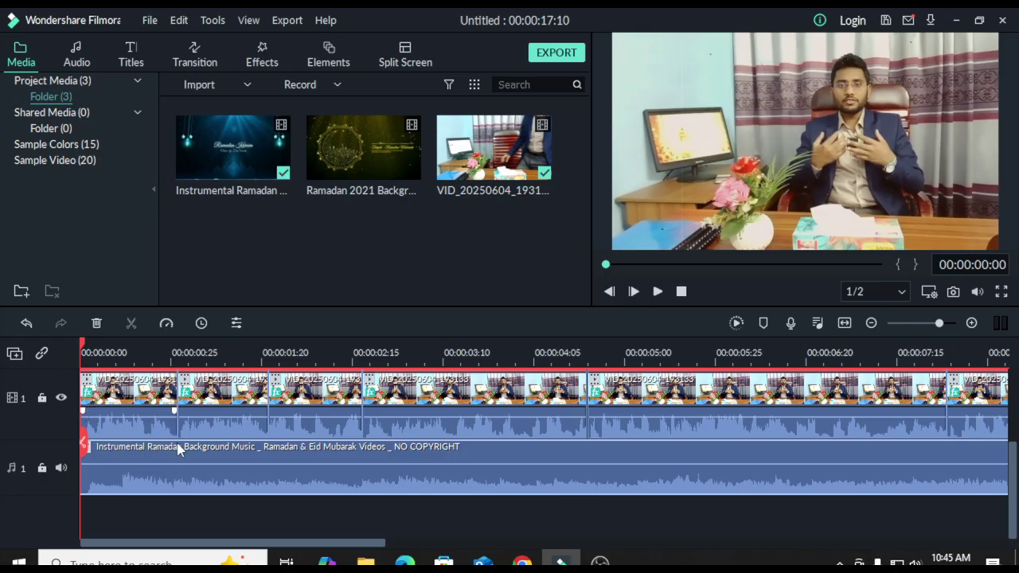
pyautogui.moveTo(384, 540); pyautogui.dragTo(852, 507)
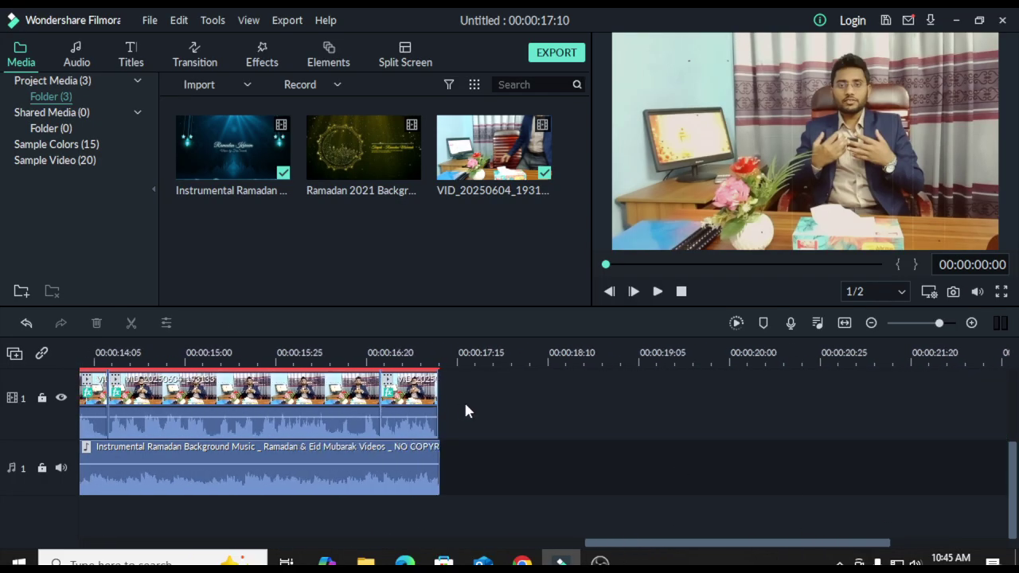